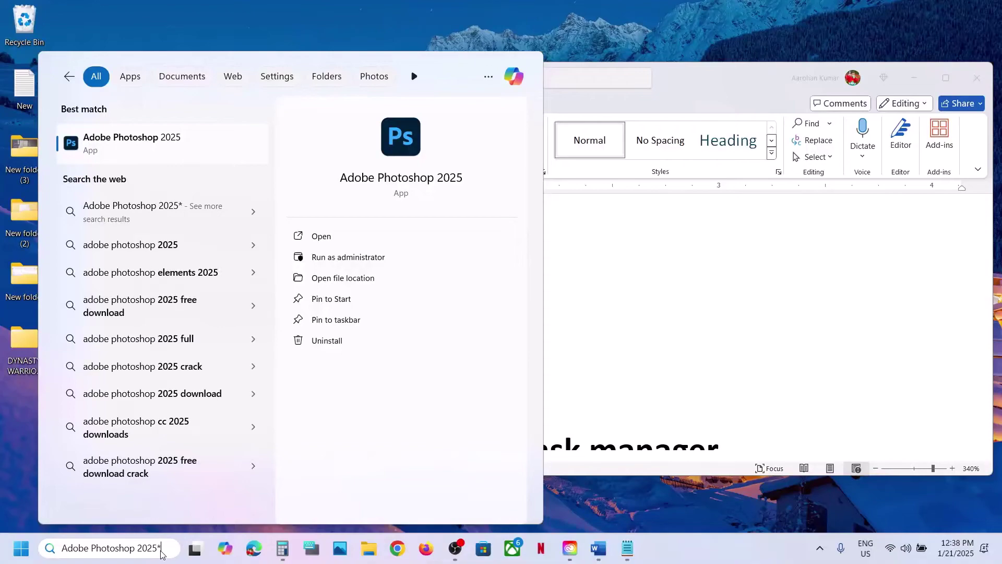
Correct the Windows search to Adobe Photoshop 2025 and return to the Word document
key("BackSpace")
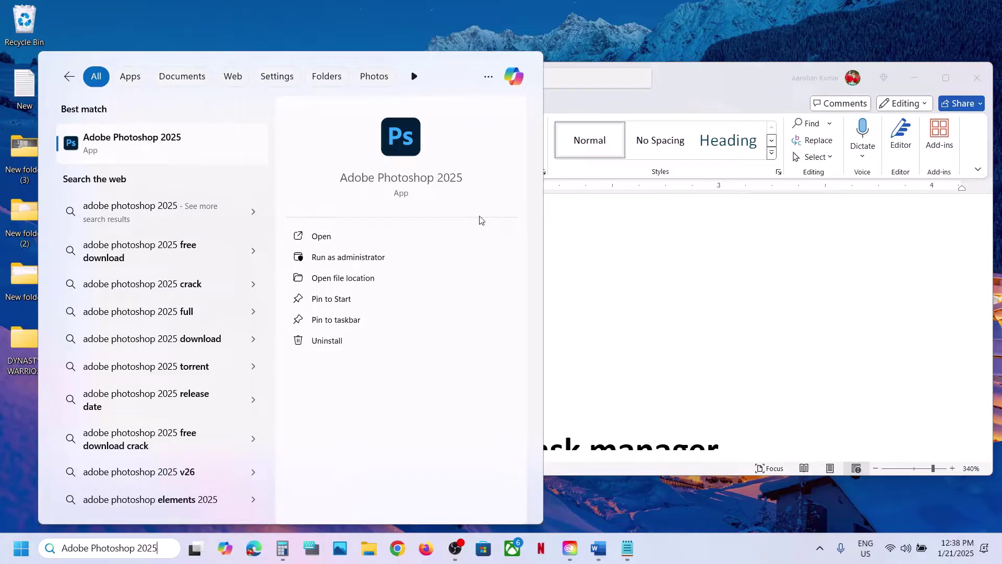
left_click(700, 364)
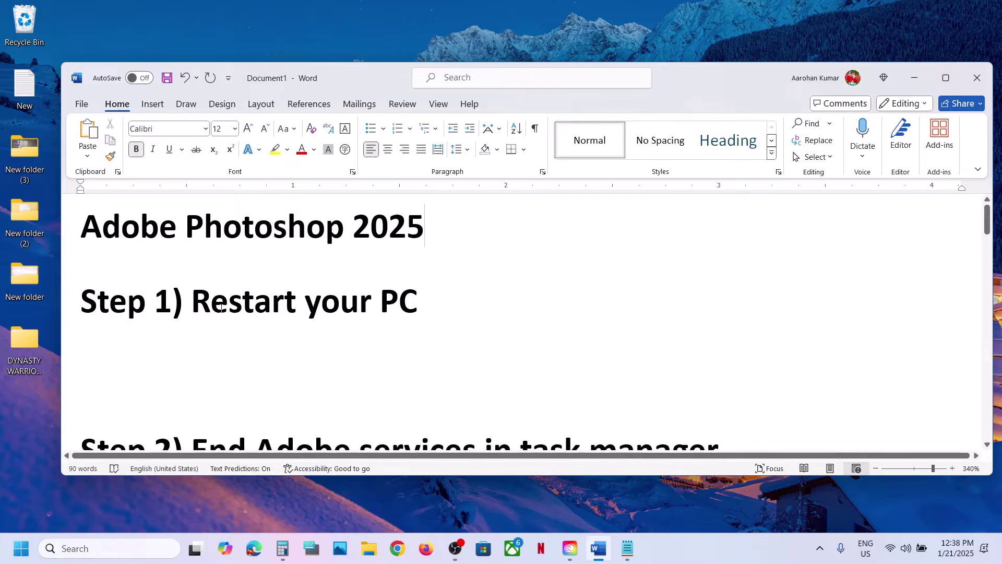
Highlight the restart instruction in Step 1 and show the Windows power options, closing them without restarting
left_click_drag(186, 303, 453, 286)
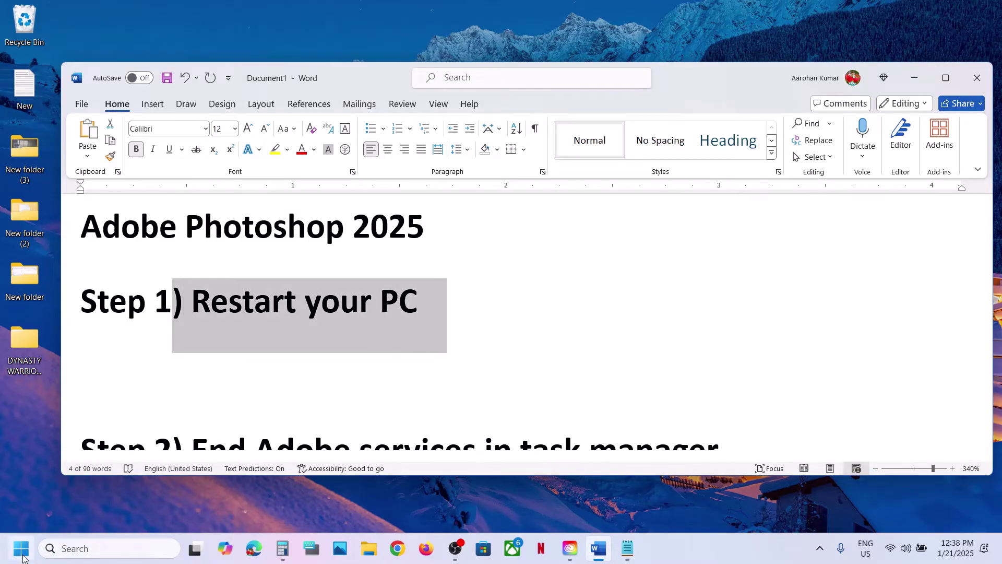
left_click(23, 557)
left_click(379, 503)
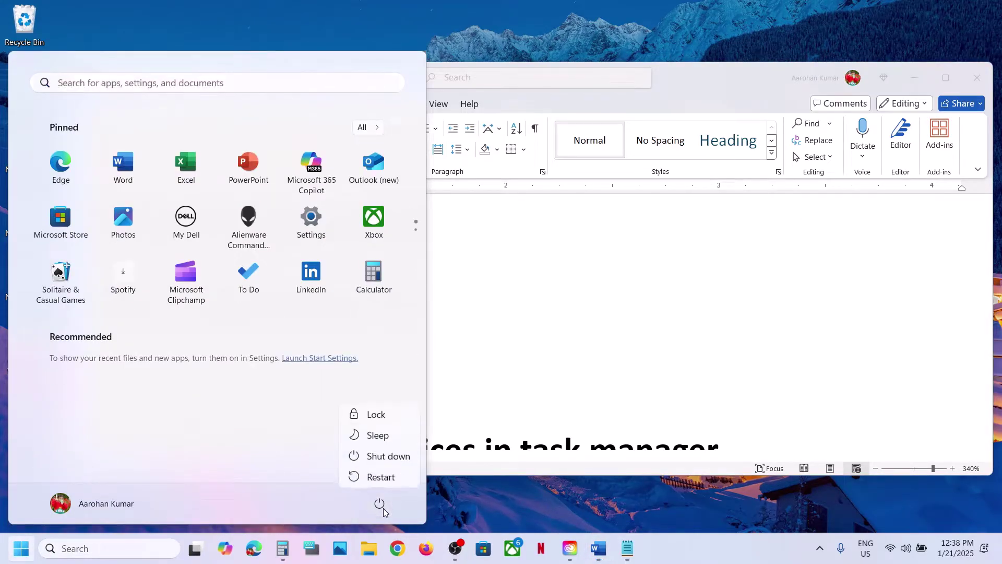
key("Escape")
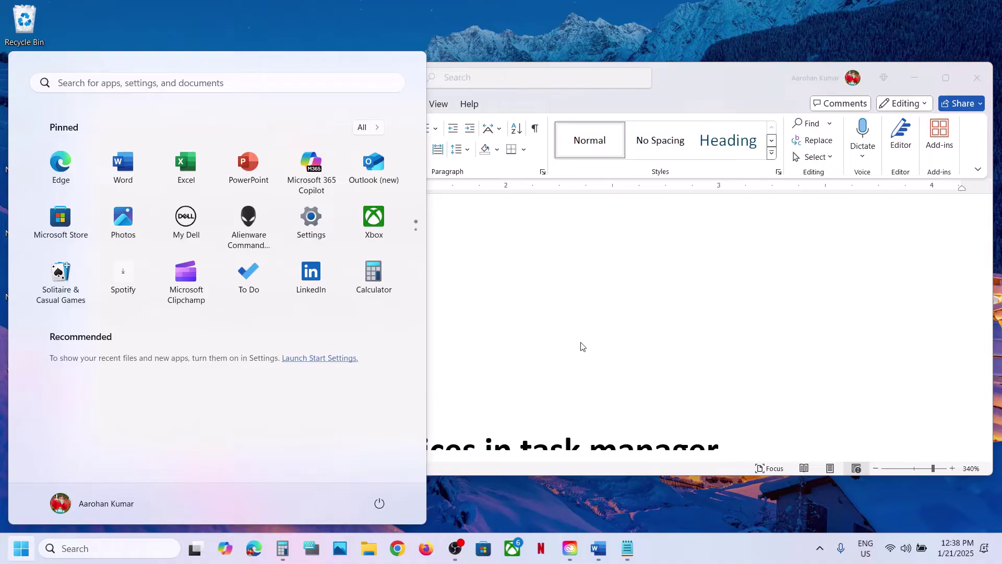
key("Escape")
Highlight "Adobe services in task manager" in Step 2 and open Task Manager
scroll(483, 344, "down", 2)
scroll(483, 345, "down", 2)
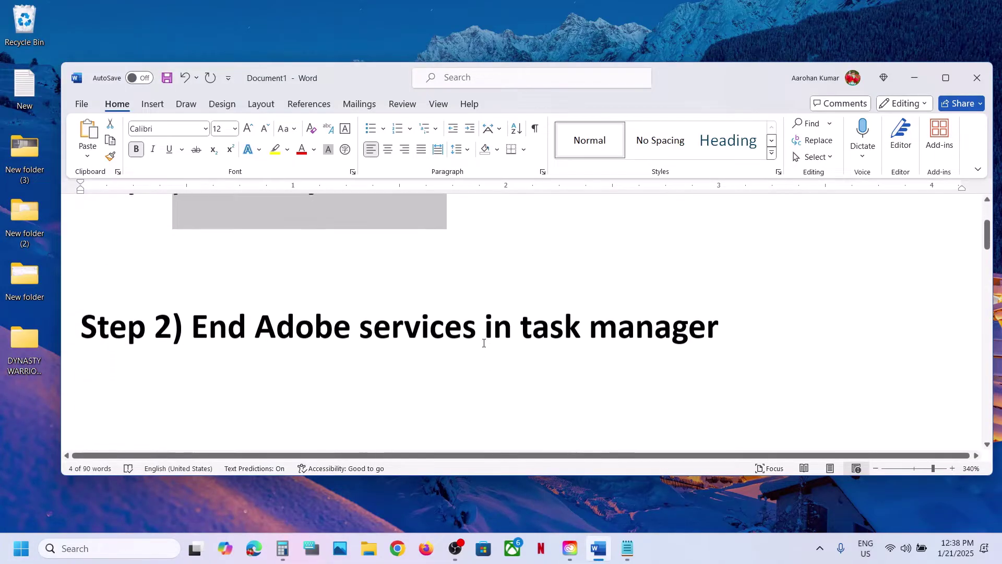
left_click_drag(259, 325, 719, 325)
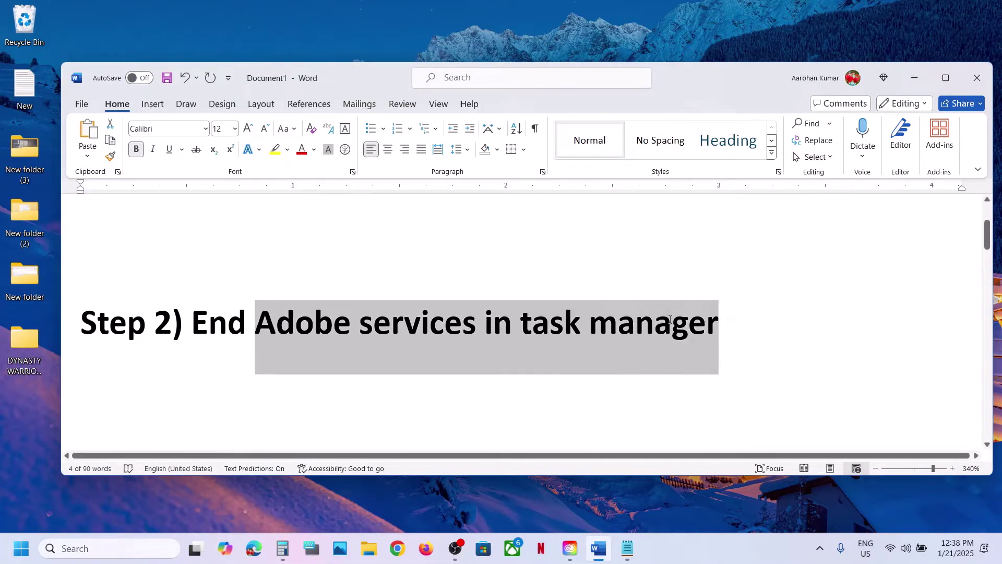
right_click(20, 549)
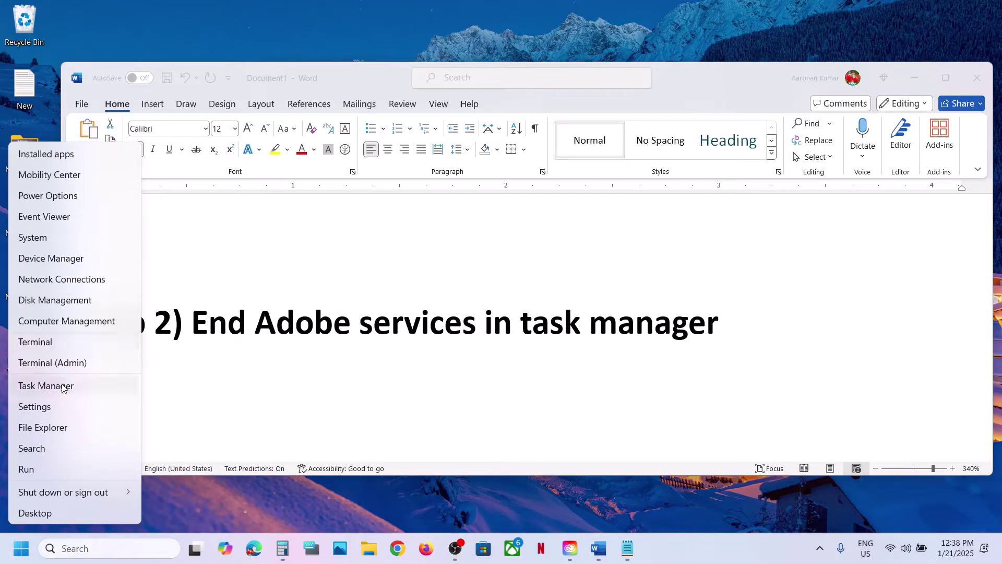
left_click(61, 386)
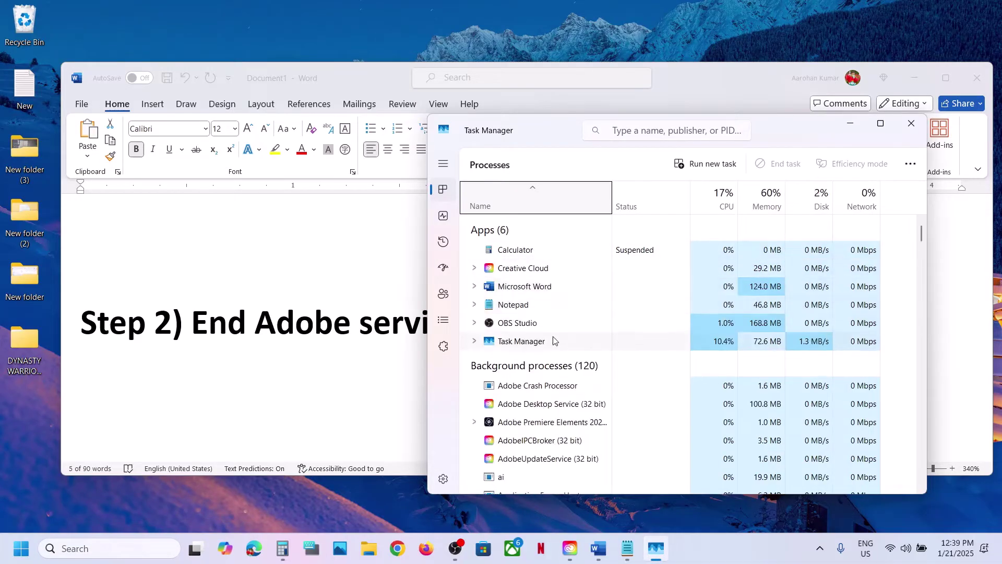
End the Creative Cloud task in Task Manager
left_click(534, 269)
right_click(537, 272)
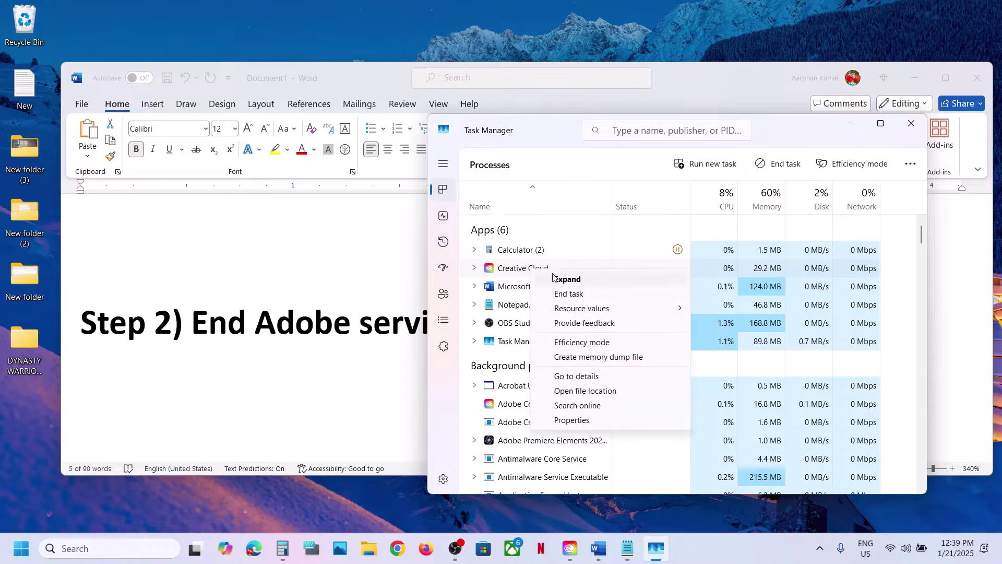
left_click(569, 293)
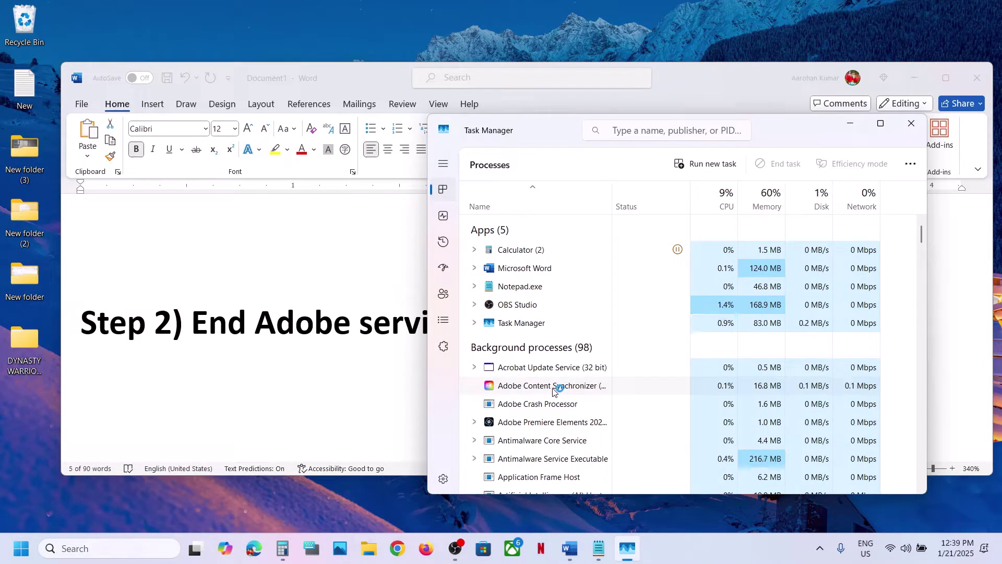
End the Adobe Content Synchronizer and Acrobat Update Service background processes
left_click(553, 389)
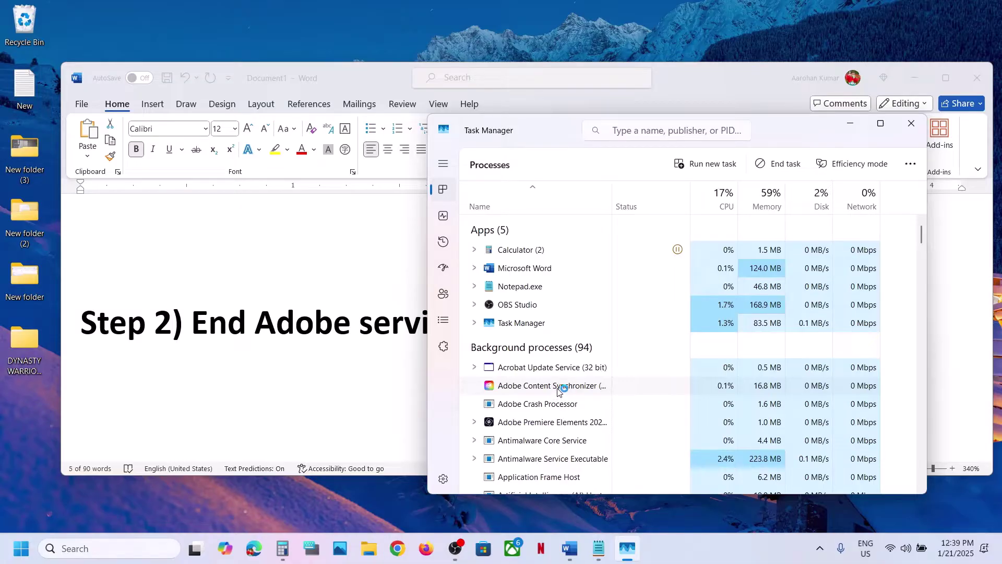
right_click(559, 389)
left_click(595, 252)
right_click(570, 372)
left_click(600, 394)
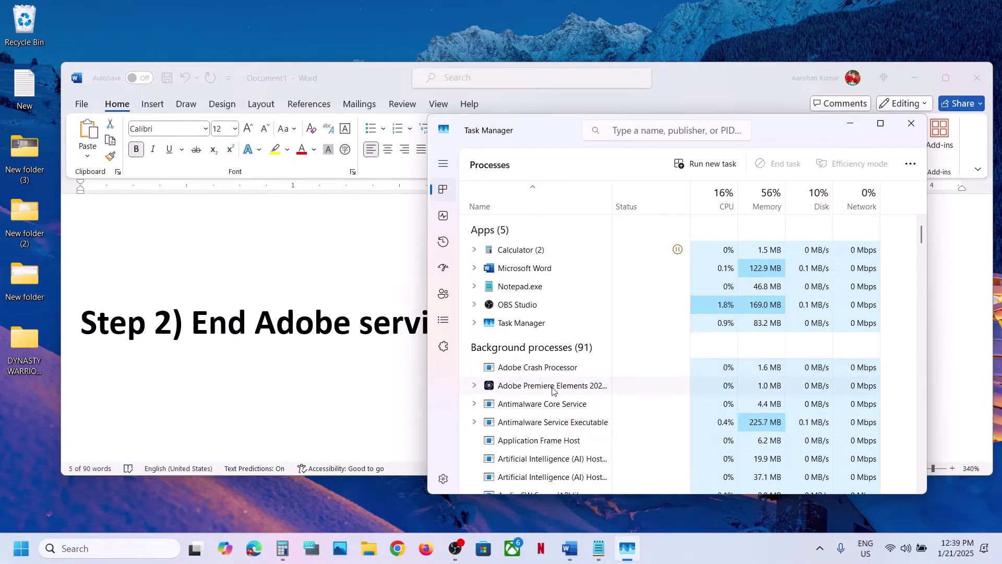
End the Adobe Crash Processor and Adobe Premiere Elements background processes
right_click(537, 373)
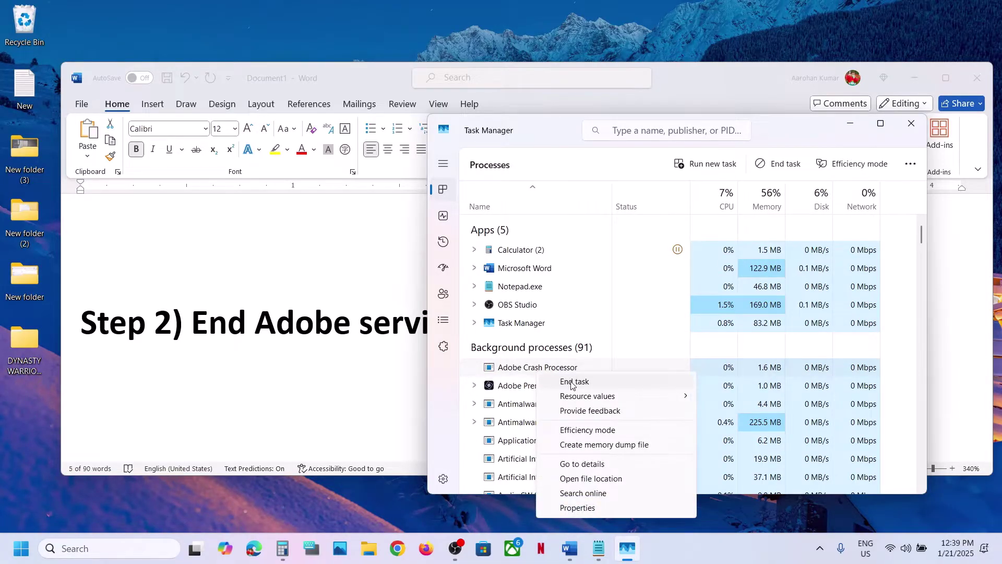
left_click(573, 383)
right_click(536, 388)
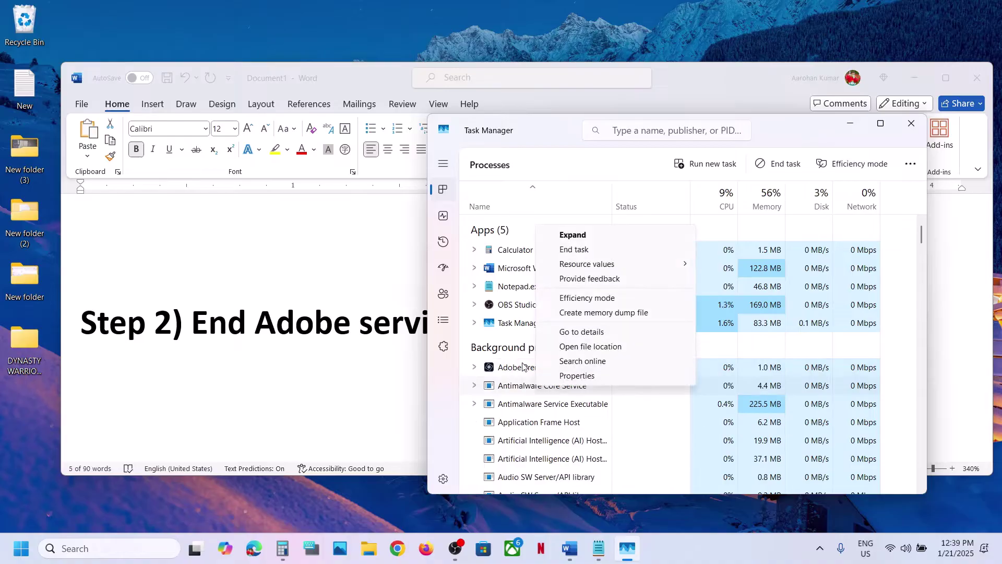
right_click(522, 365)
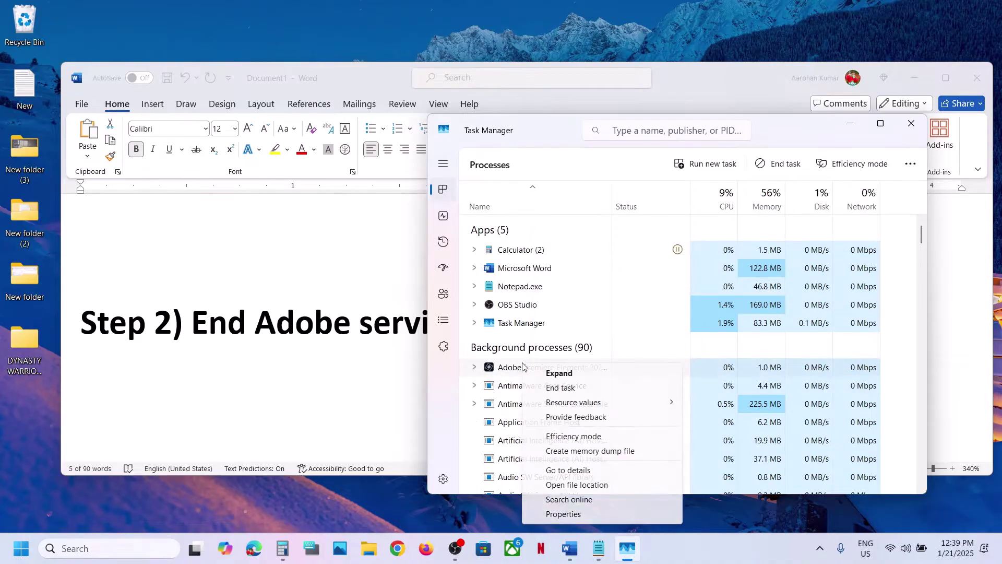
left_click(564, 387)
Check the process list for remaining Adobe entries and close Task Manager
scroll(564, 389, "down", 1)
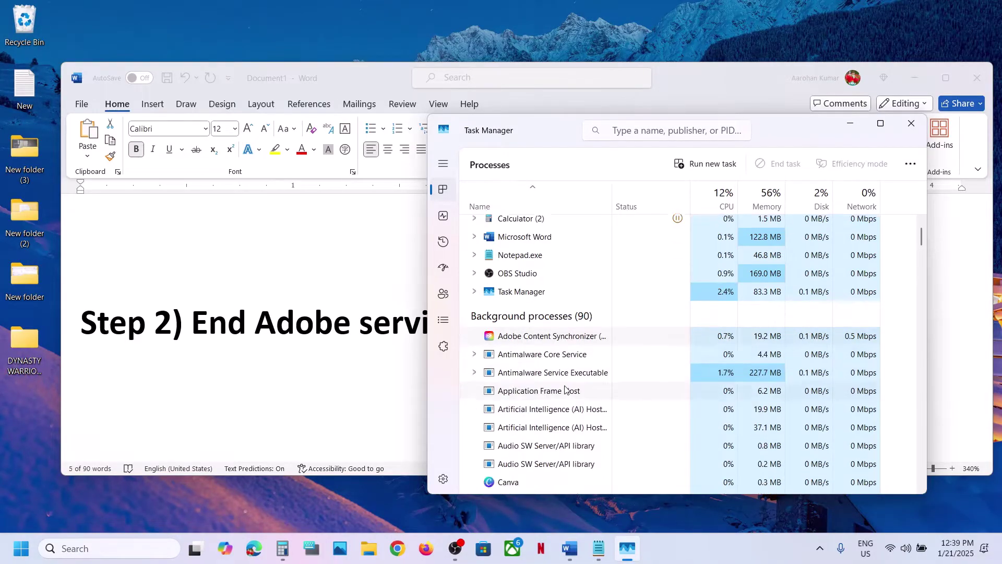
scroll(566, 389, "up", 1)
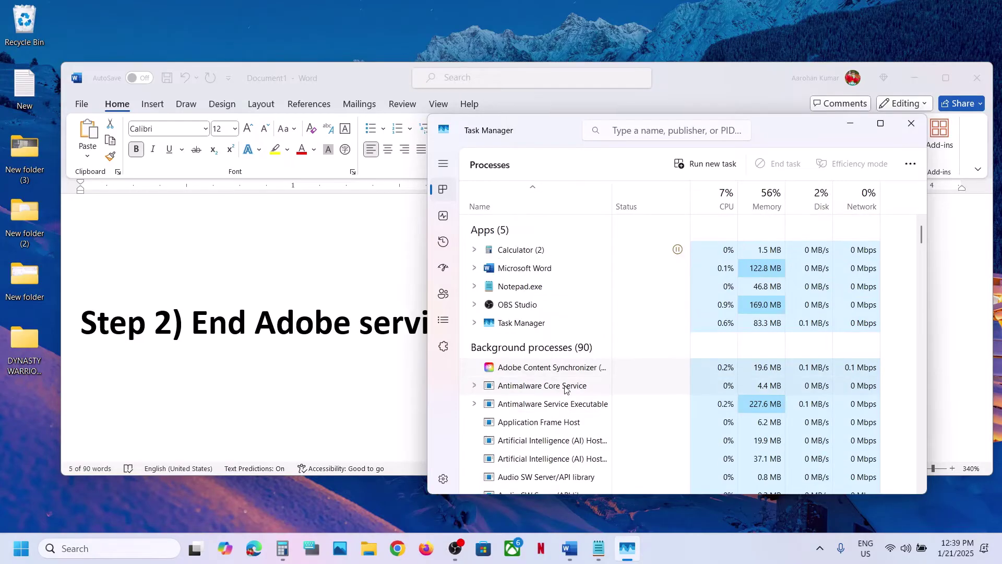
left_click(911, 123)
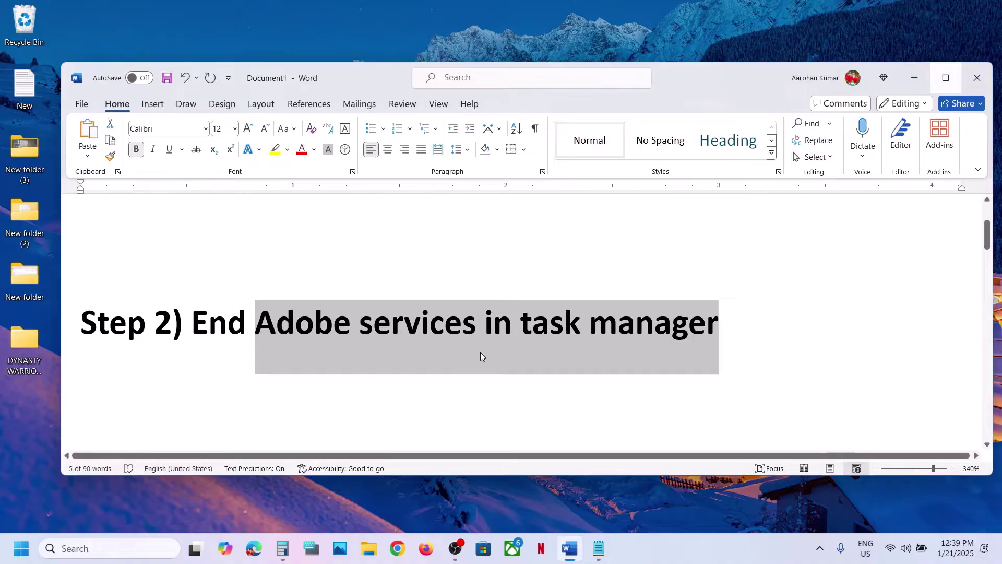
Copy the word Photoshop from Step 3, search Windows for "Photoshop 2025" and bring up the app's available actions
scroll(480, 352, "down", 3)
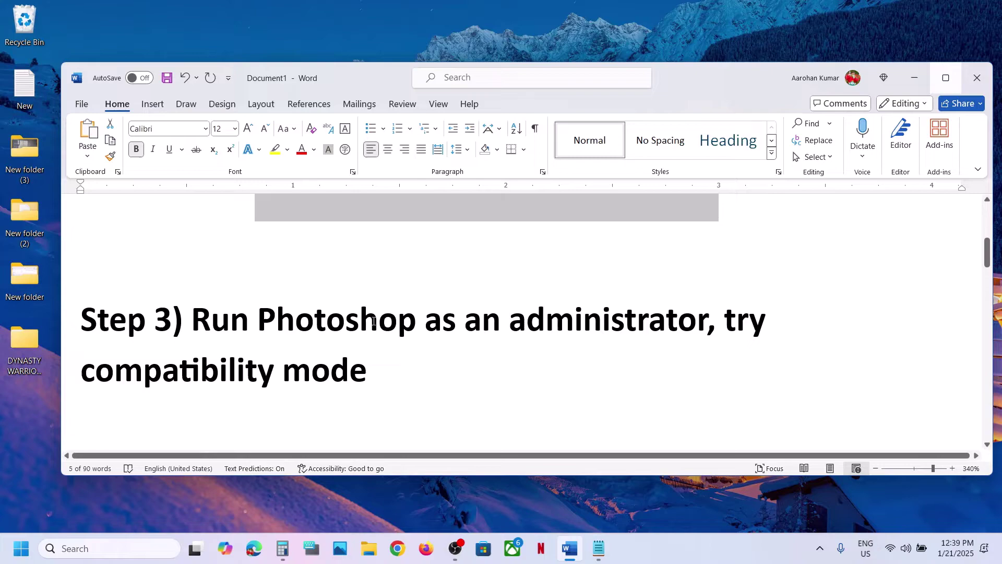
double_click(373, 321)
key("ctrl+c")
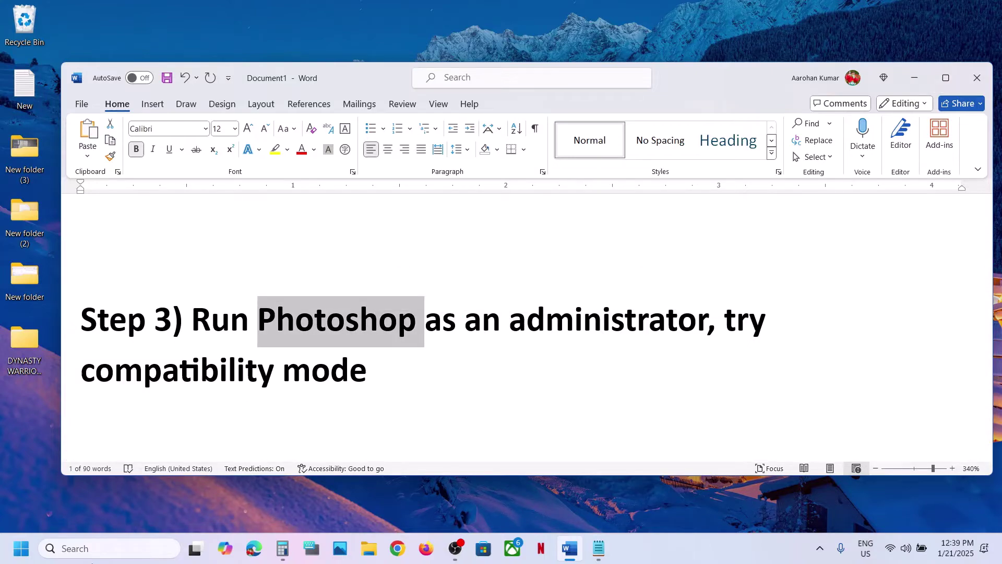
left_click(90, 552)
key("ctrl+v")
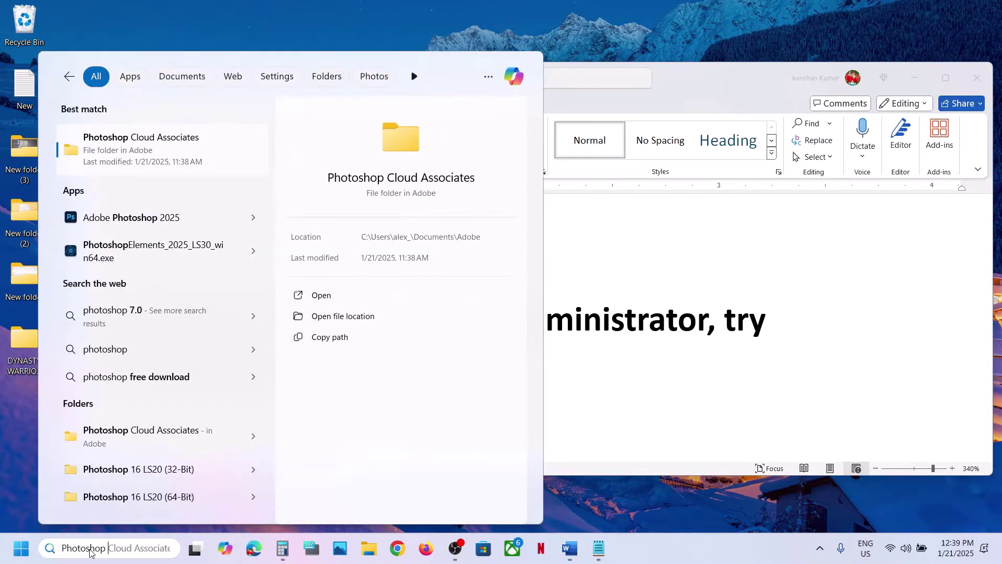
type("2025")
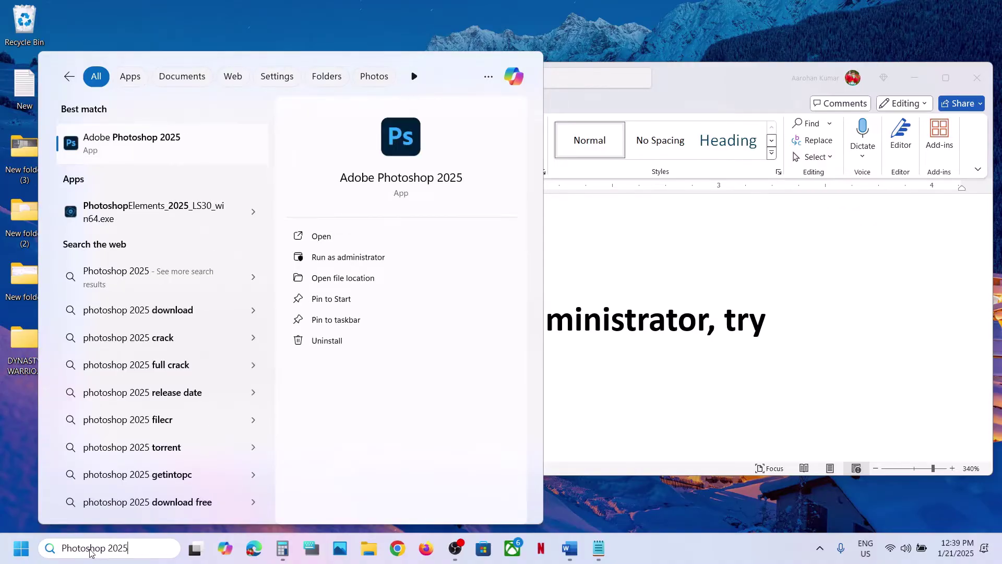
right_click(145, 154)
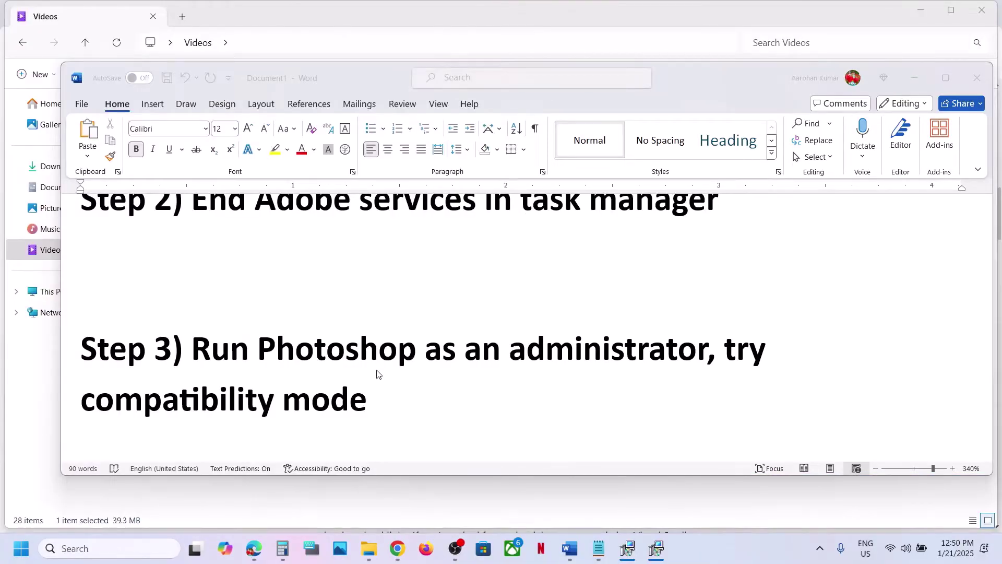
Highlight the compatibility mode text in Step 3 and open the file location of Adobe Photoshop 2025 from Windows search
left_click_drag(729, 347, 747, 349)
left_click_drag(382, 402, 81, 401)
left_click(98, 548)
type("a")
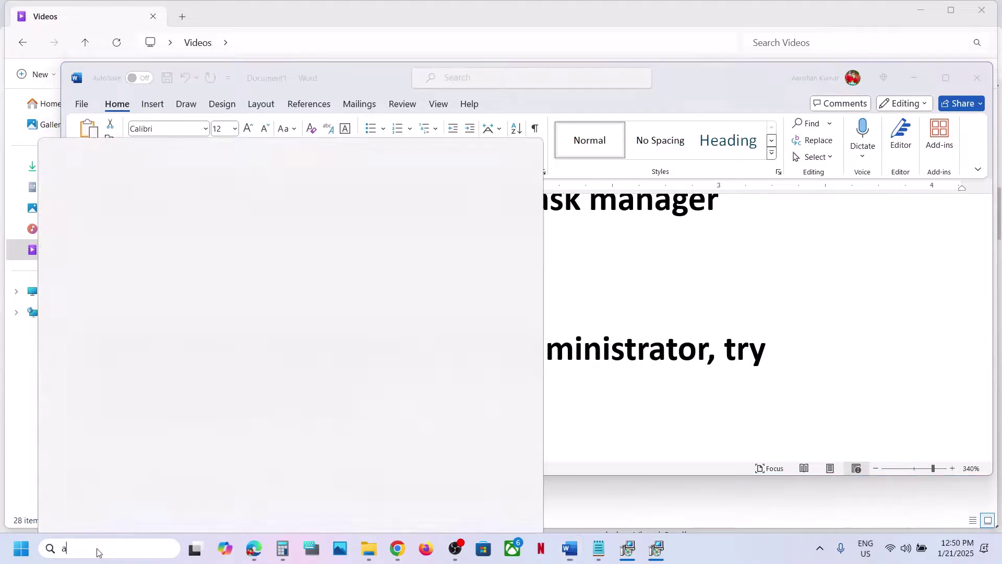
type("dobe ph")
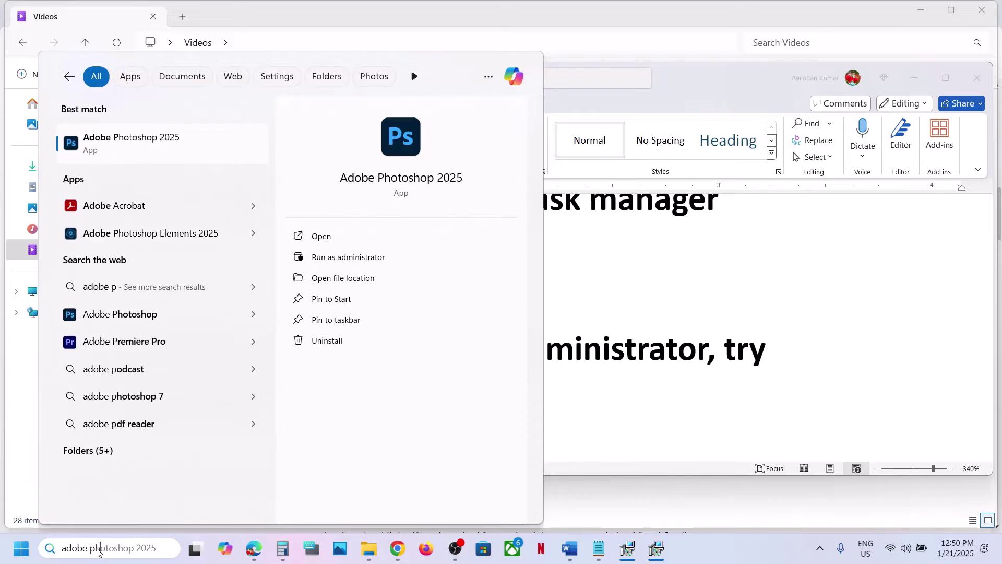
type("otoshop 2025")
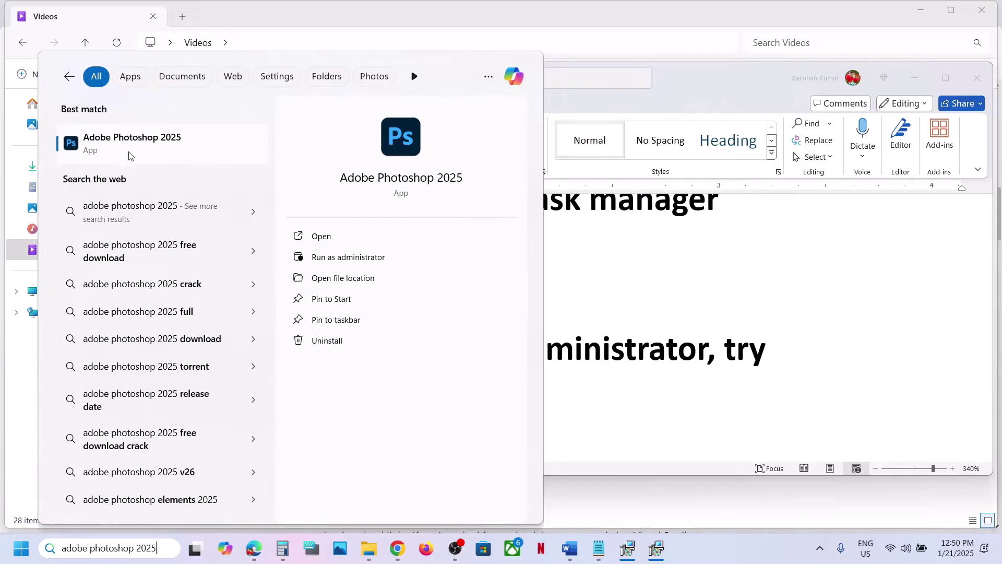
right_click(129, 156)
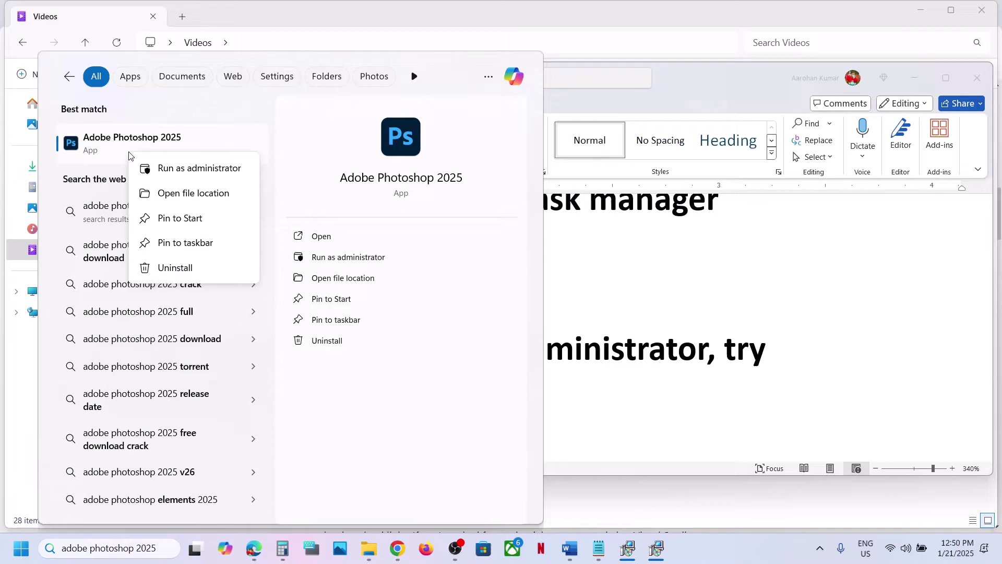
left_click(203, 194)
Set the Adobe Photoshop 2025 shortcut to run in compatibility mode for Windows 8, applying the change and closing its properties
scroll(219, 349, "down", 3)
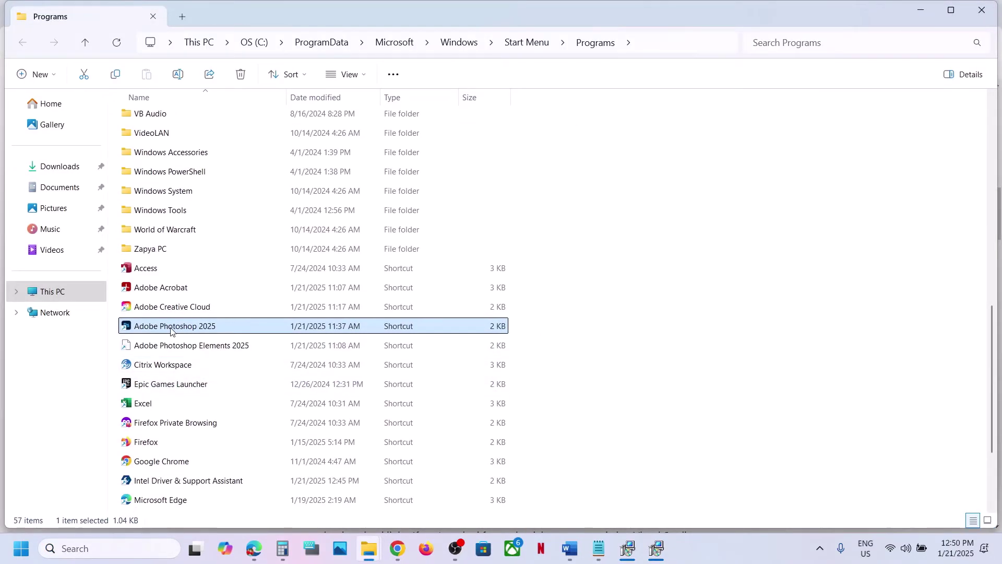
right_click(171, 332)
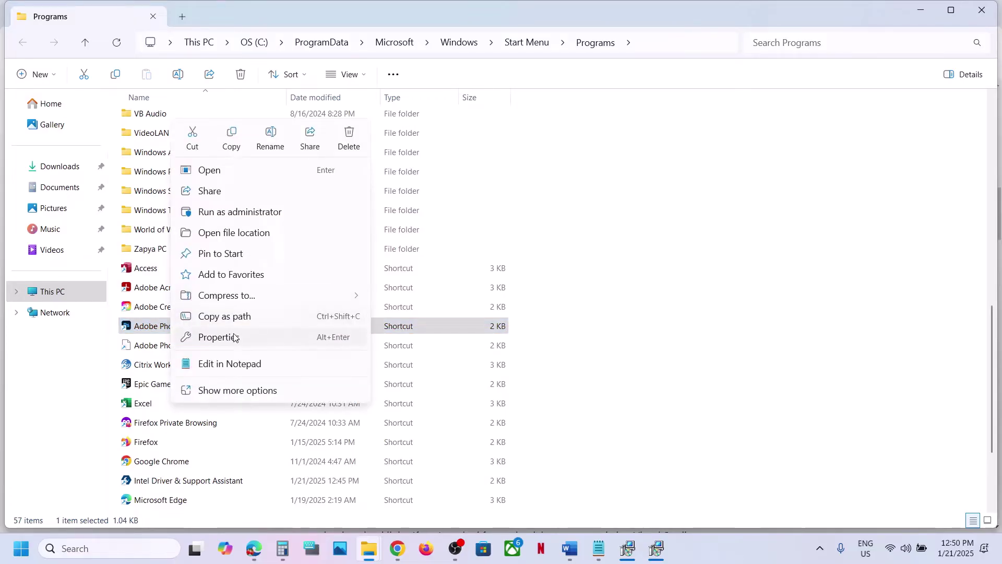
left_click(236, 336)
left_click(319, 205)
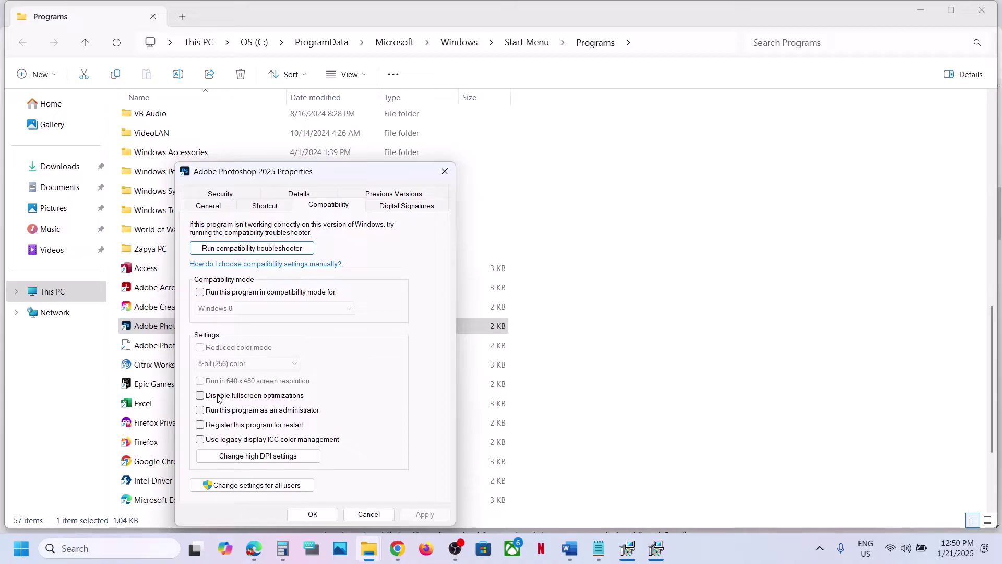
left_click(200, 291)
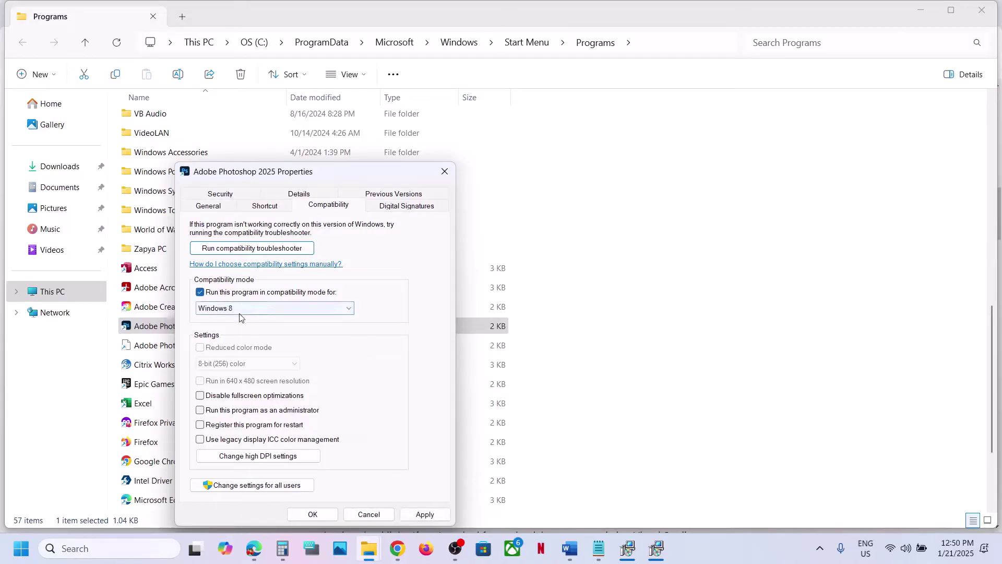
left_click(425, 514)
left_click(323, 516)
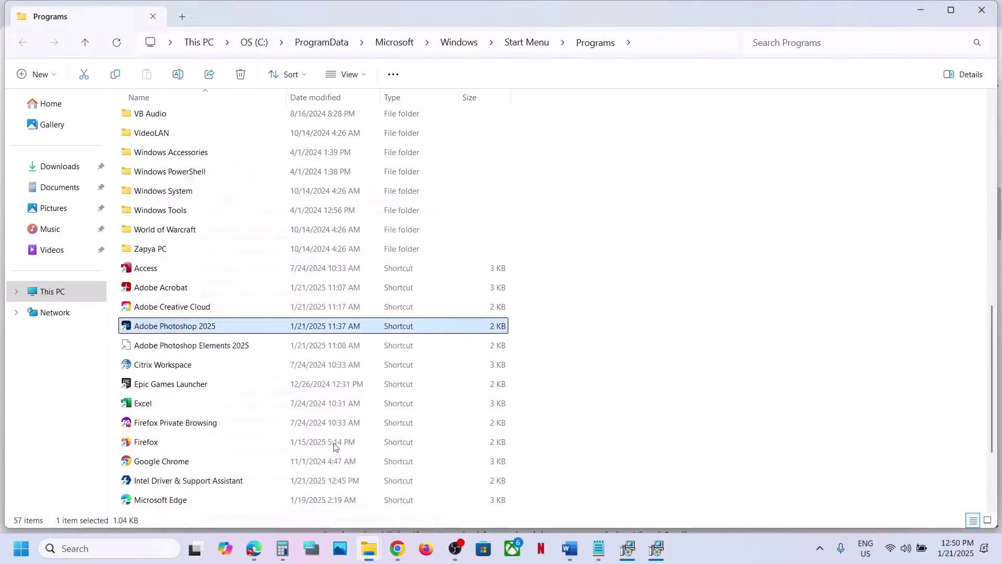
Set the Adobe Photoshop 2025 shortcut to run in compatibility mode for Windows 7, applying the change and closing its properties
right_click(211, 329)
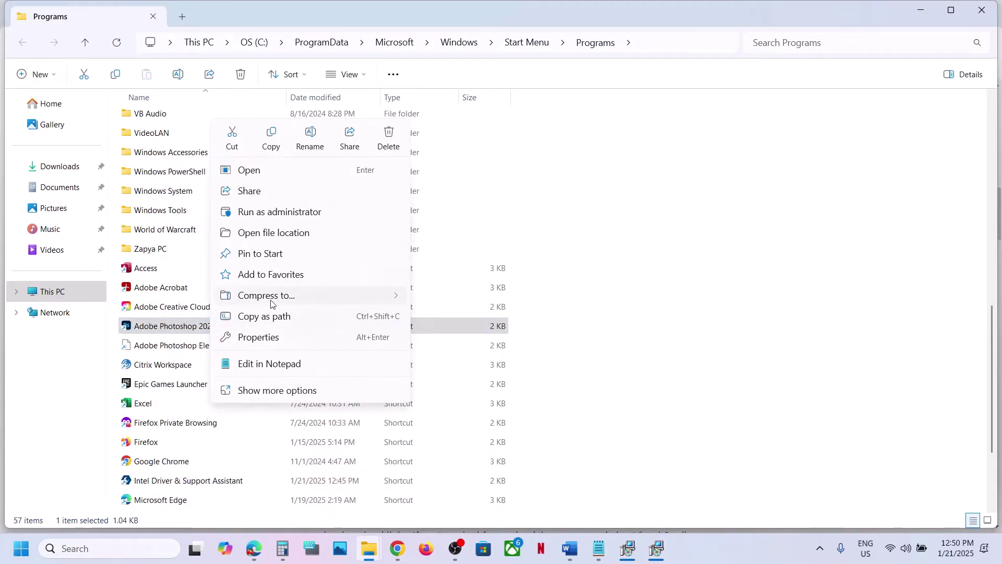
left_click(265, 334)
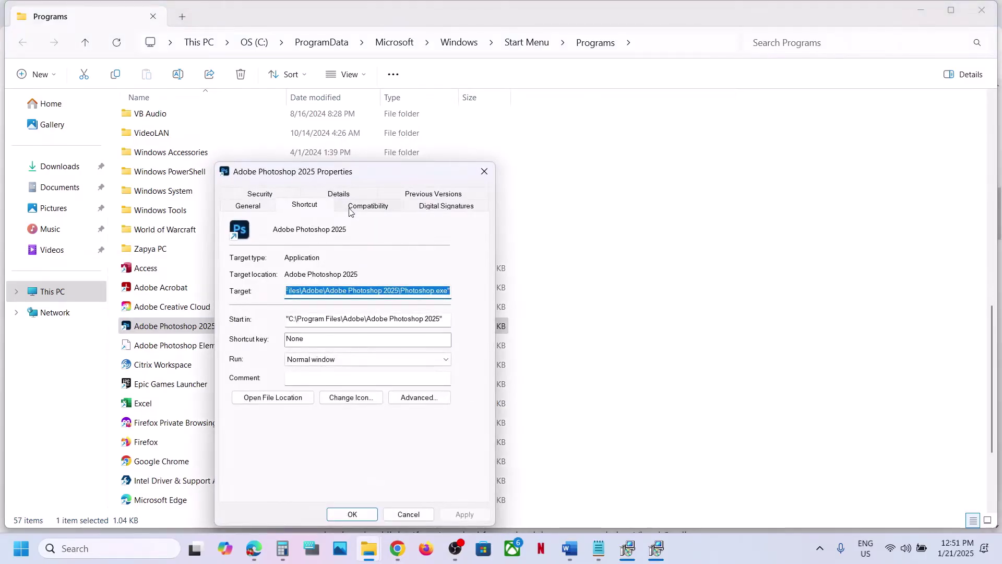
left_click(350, 209)
left_click(260, 309)
left_click(276, 342)
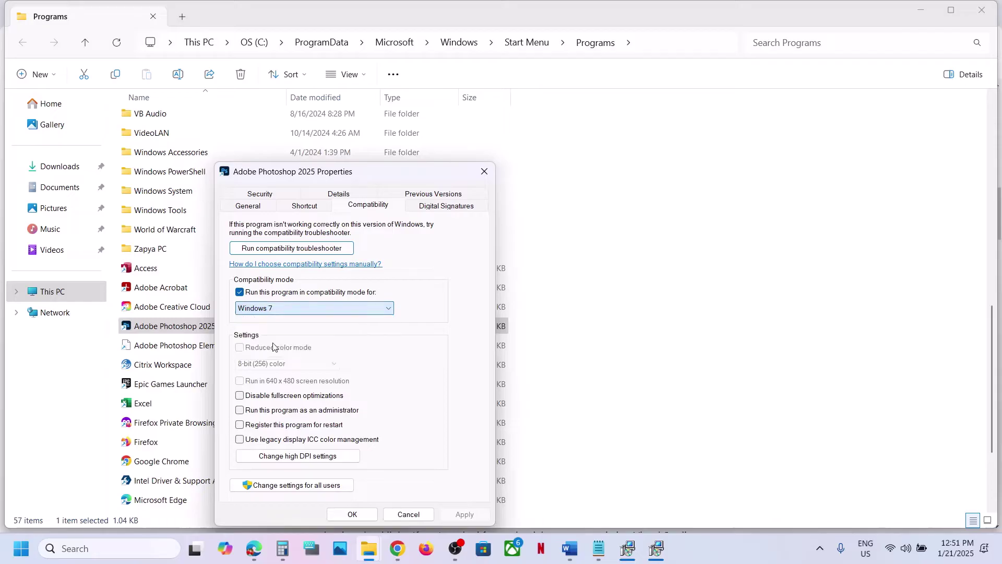
left_click(464, 514)
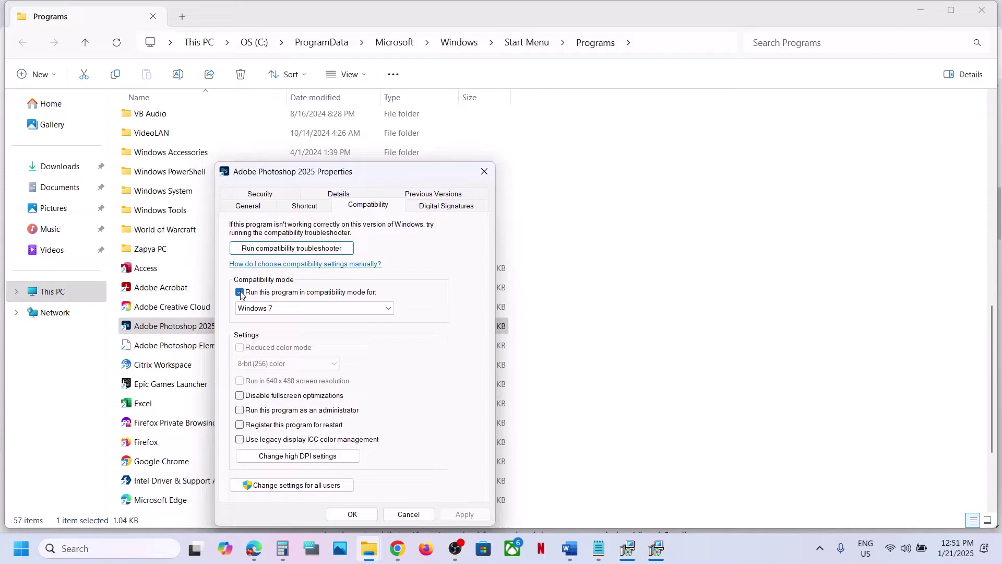
left_click(360, 516)
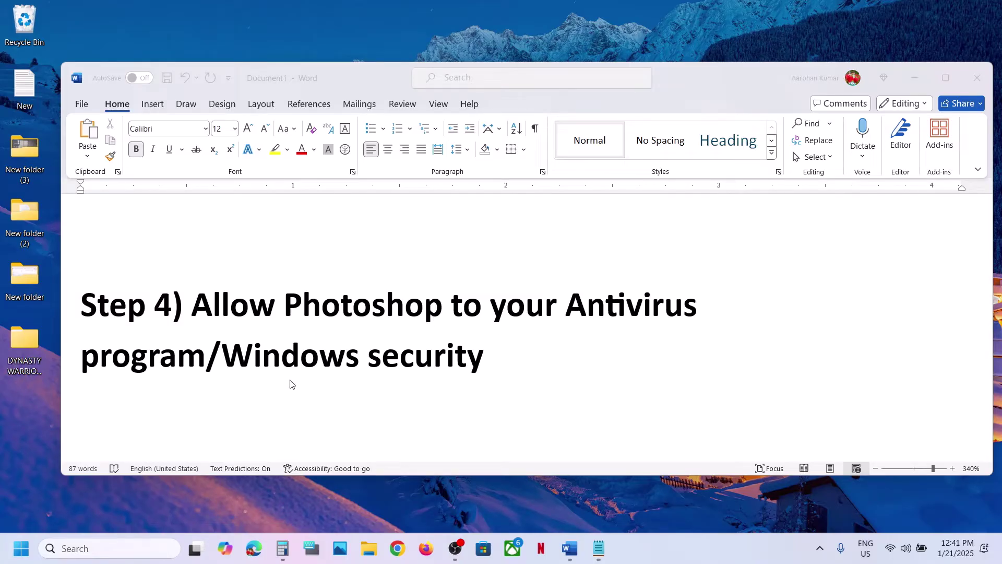
Open the Virus & threat protection page of Windows Security from the Privacy & security section of Windows Settings
key("super+i")
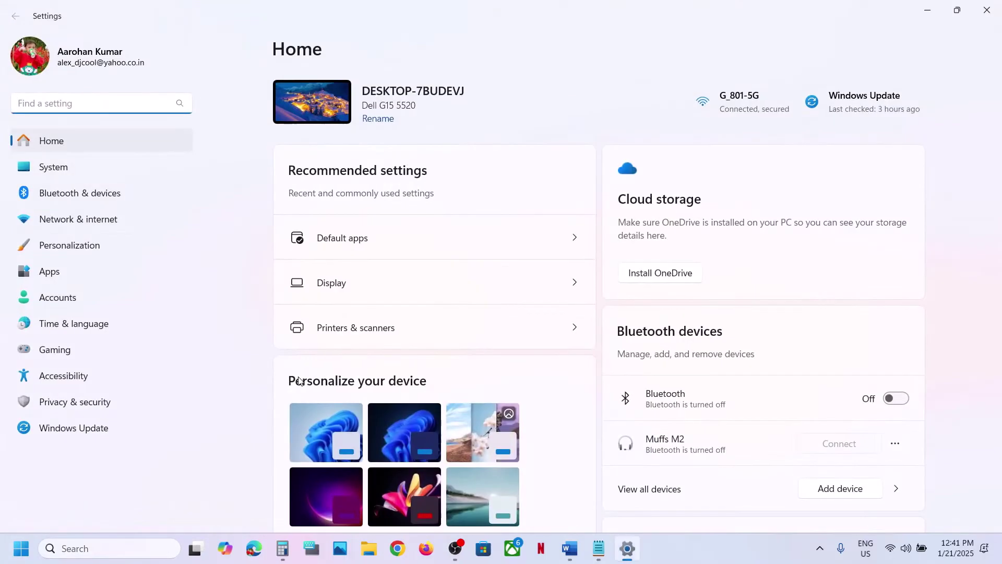
left_click(83, 405)
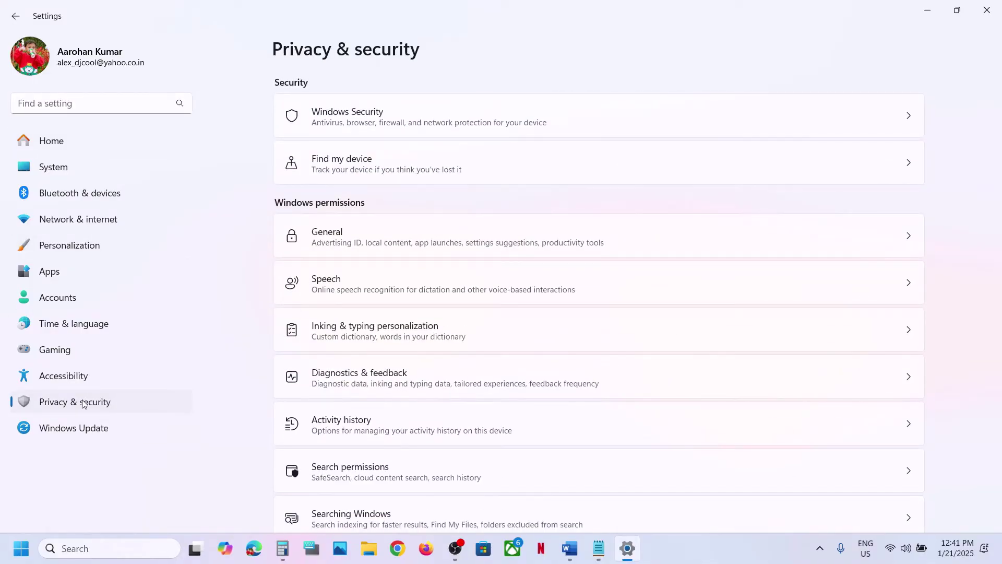
left_click(372, 121)
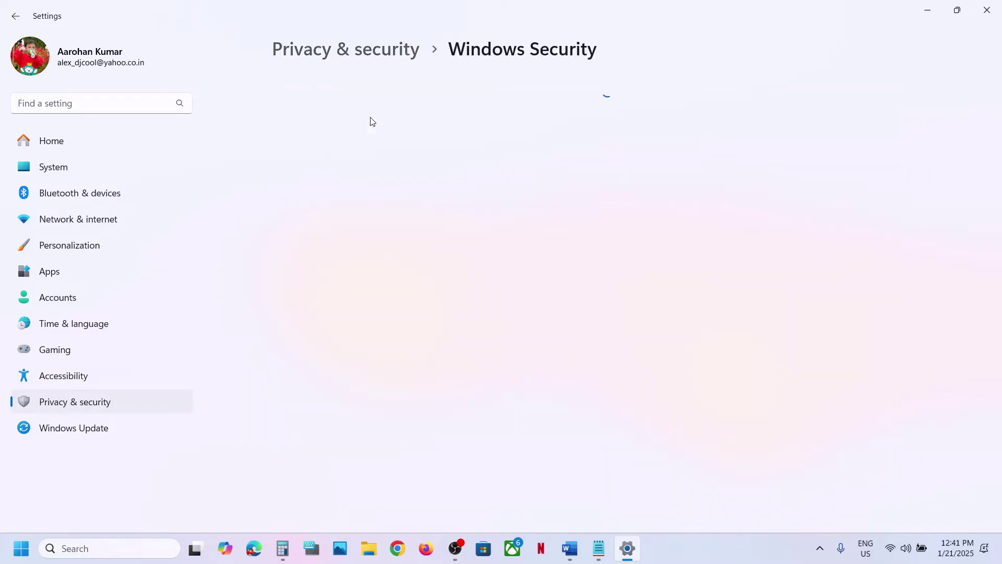
left_click(330, 201)
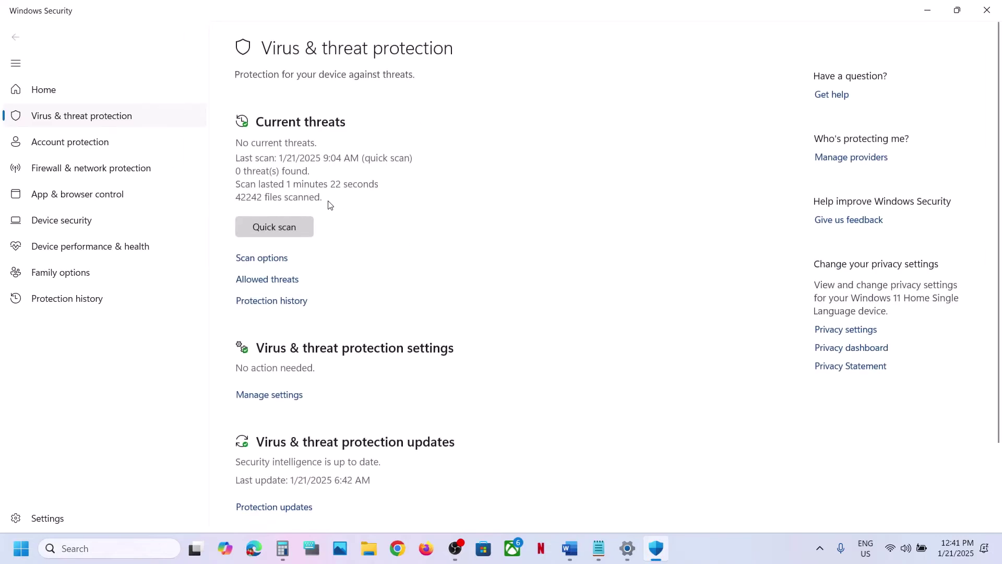
Open the list of apps allowed through Controlled folder access under Ransomware protection
scroll(329, 204, "down", 3)
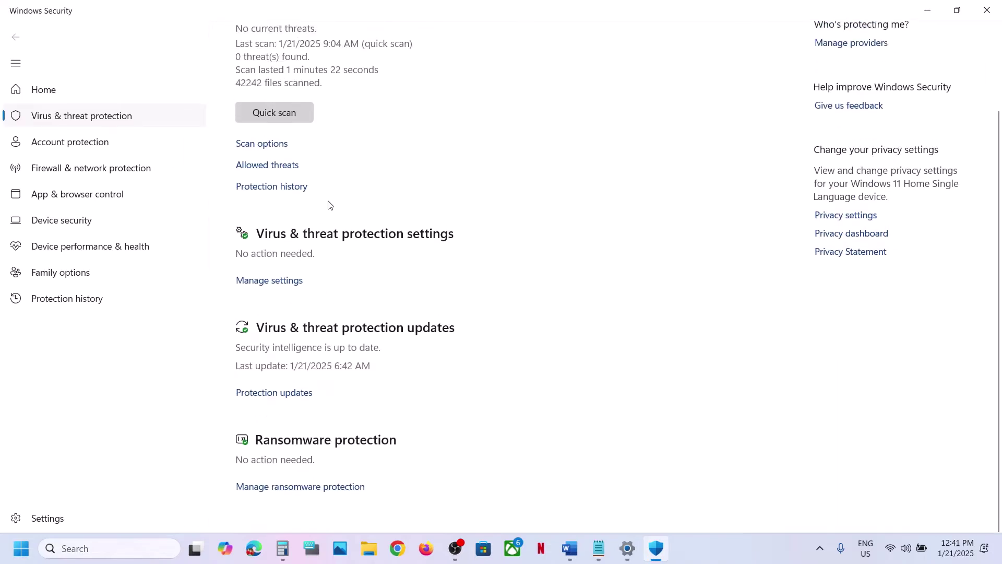
left_click(301, 489)
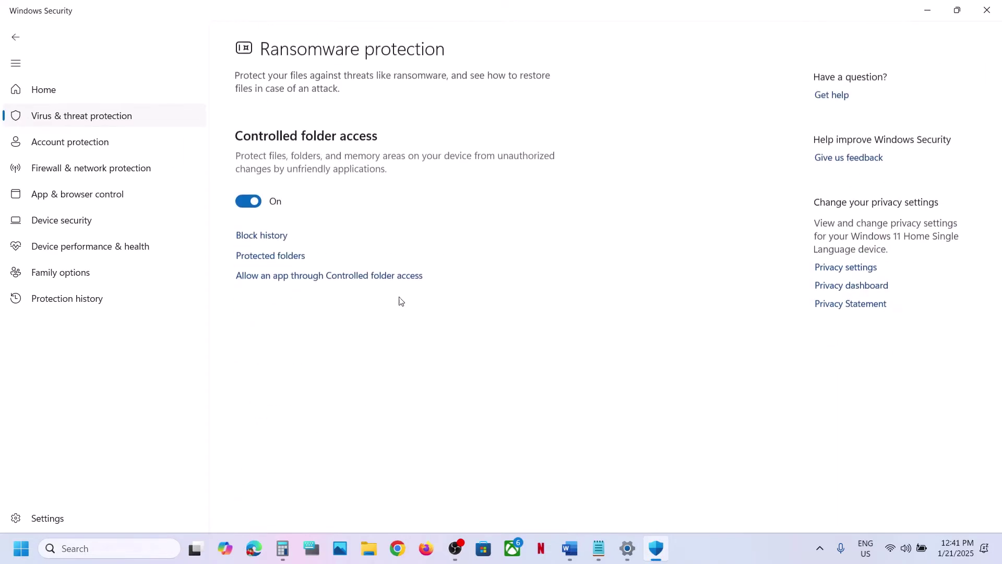
left_click(318, 280)
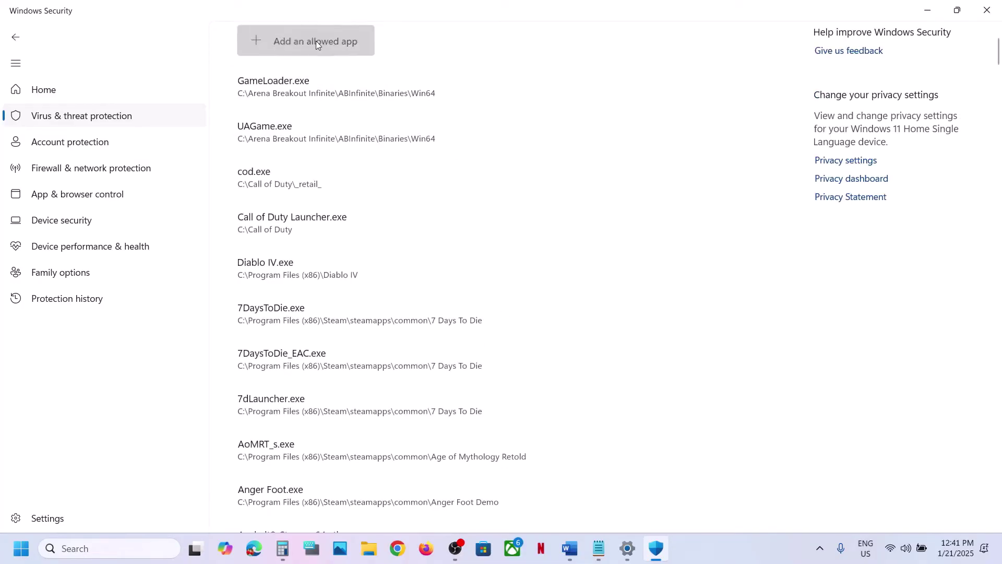
Start adding an allowed app by browsing all apps, and go to the Adobe folder in C:\Program Files
left_click(315, 40)
left_click(303, 93)
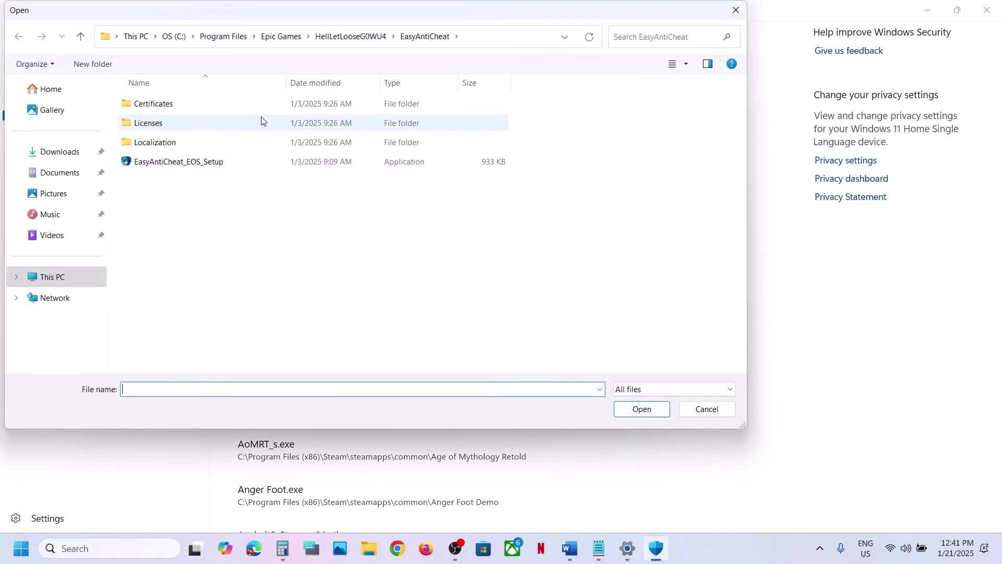
left_click(177, 36)
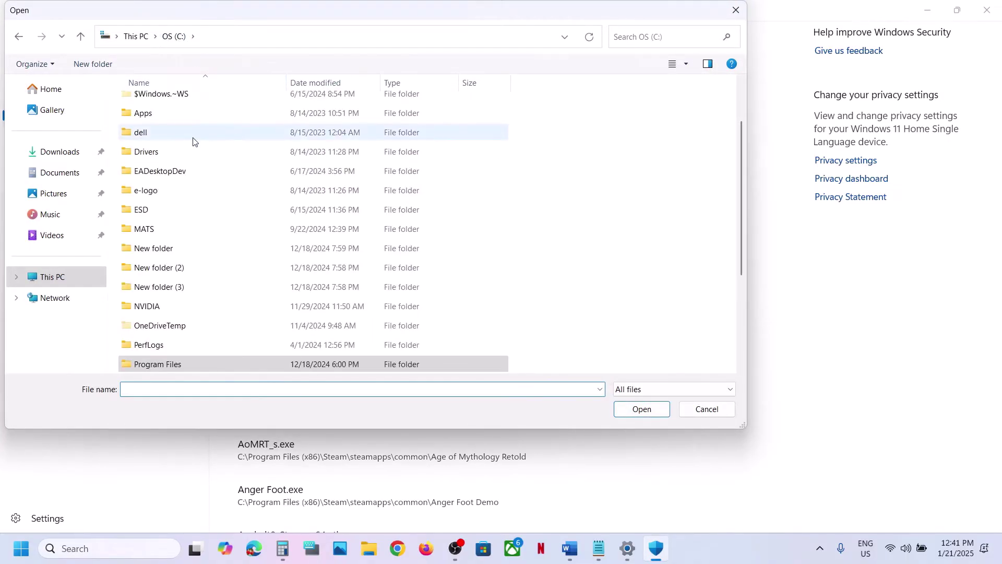
left_click(68, 274)
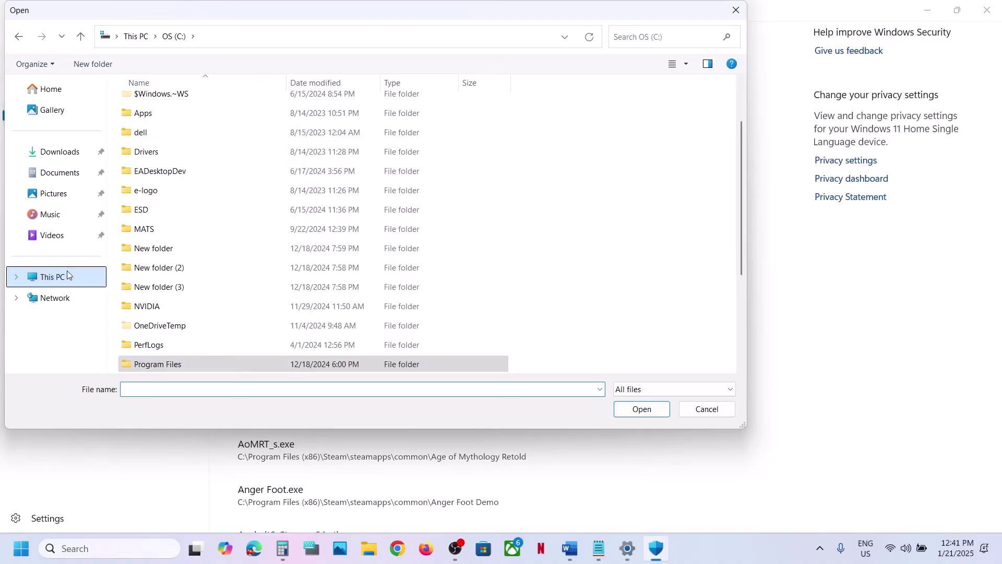
double_click(197, 121)
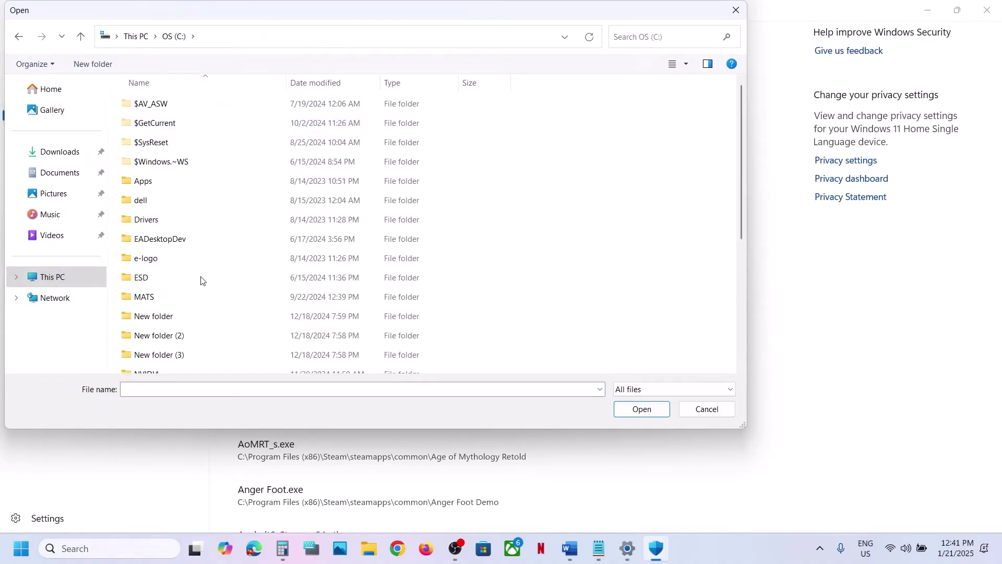
scroll(201, 299, "down", 3)
double_click(189, 271)
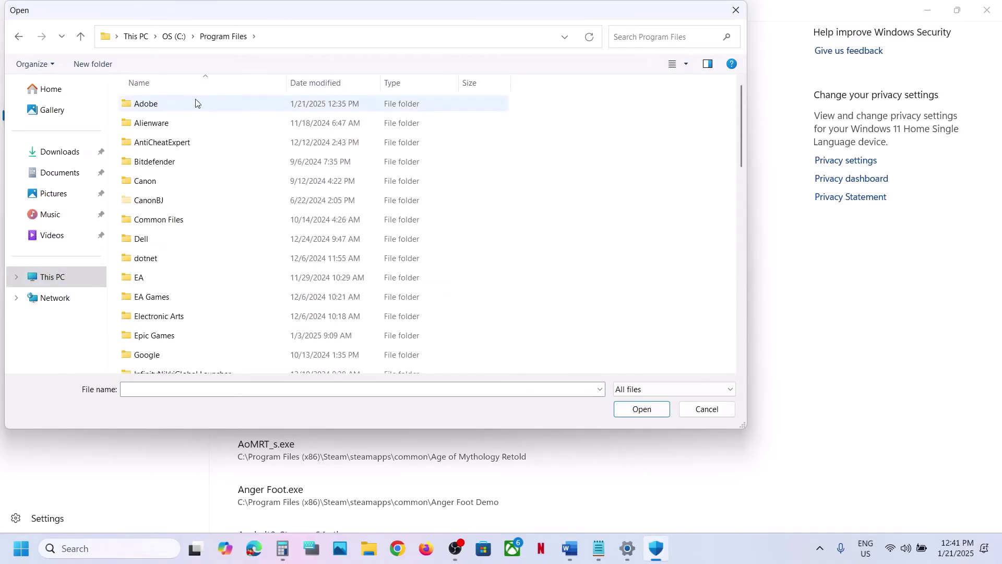
double_click(183, 102)
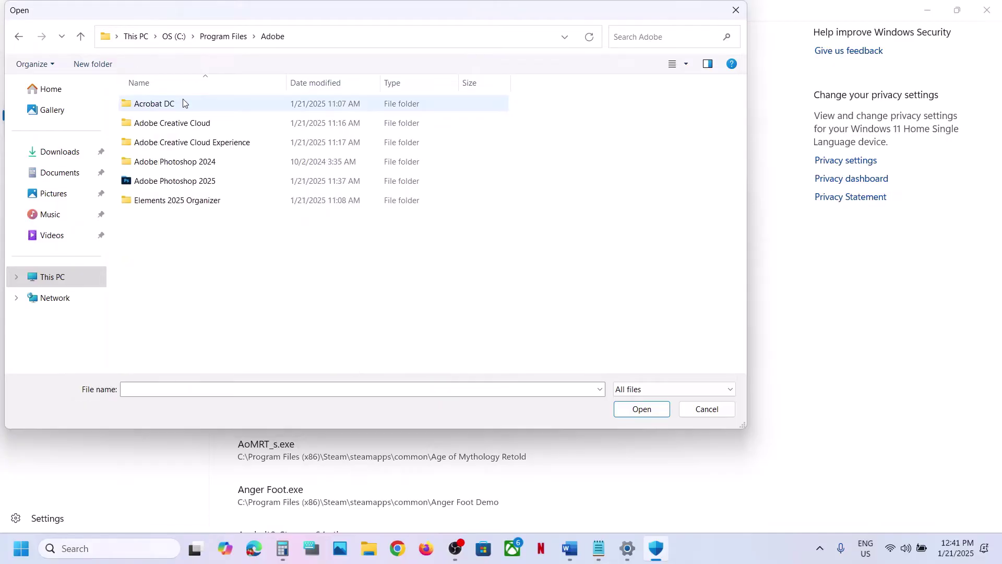
Add the Photoshop application from the Adobe Photoshop 2025 folder to the apps allowed through Controlled folder access
left_click(192, 181)
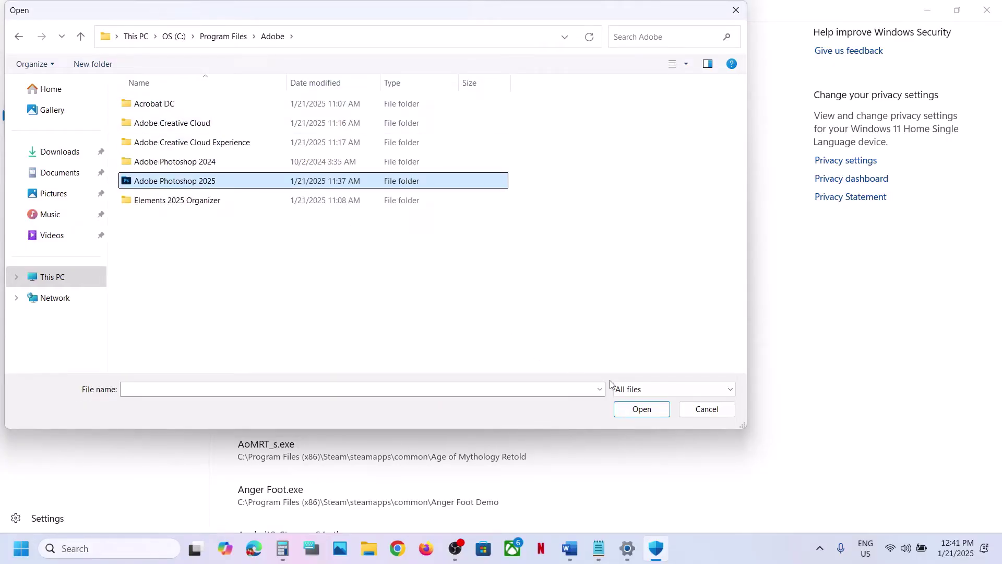
left_click(633, 411)
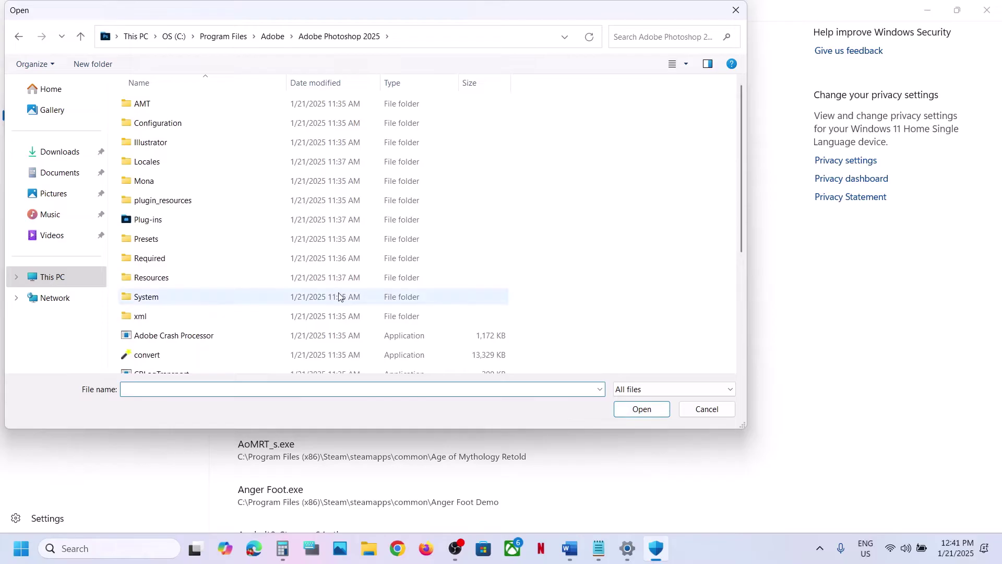
scroll(339, 296, "down", 3)
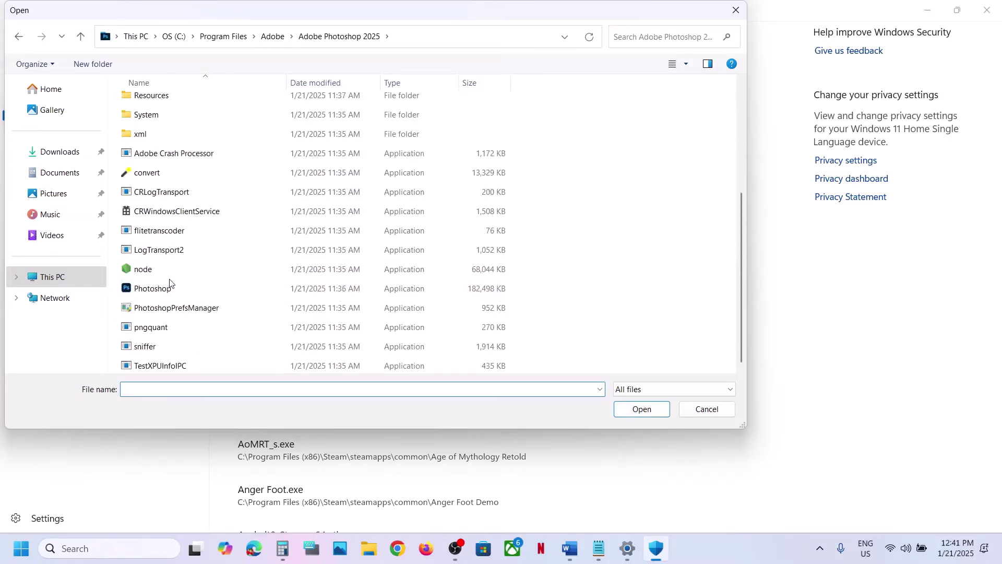
left_click(156, 291)
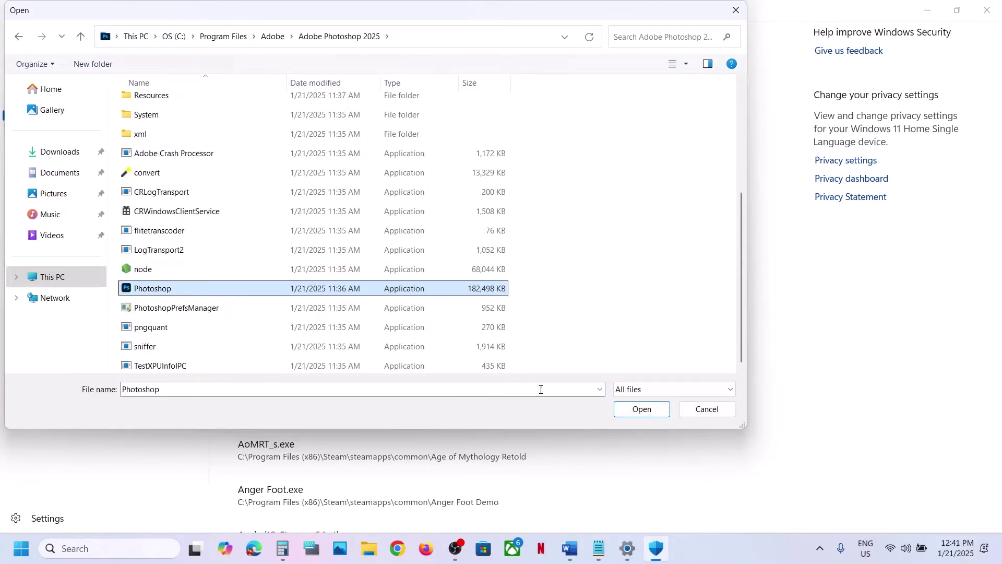
left_click(624, 420)
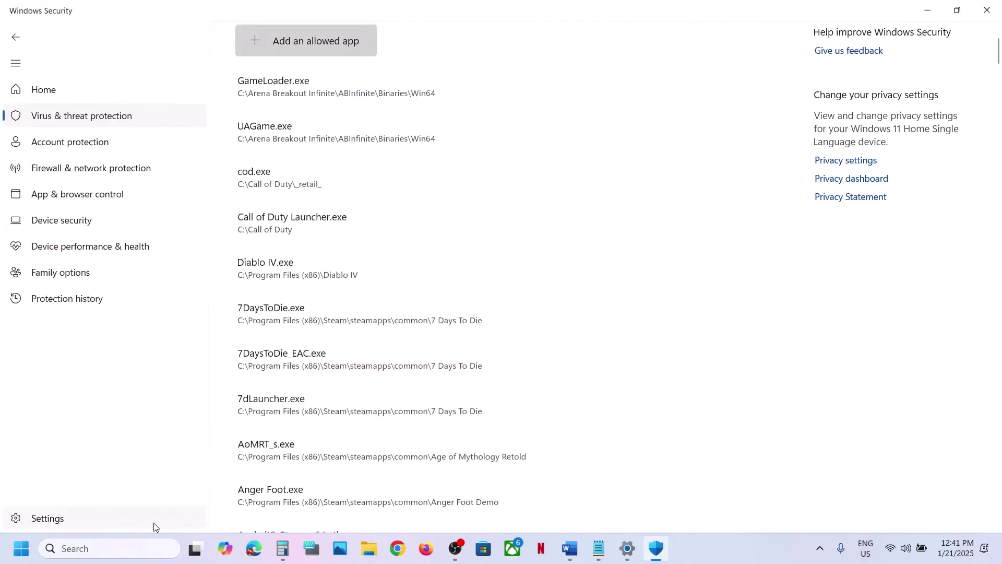
Open Windows Defender Firewall's allowed apps through Control Panel and enable changes to its settings
left_click(113, 552)
type("control")
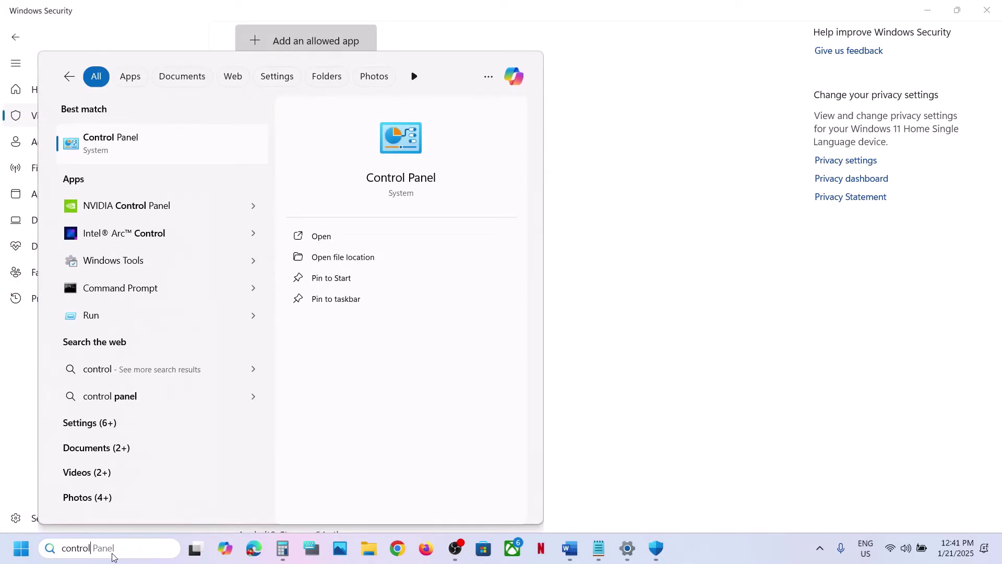
key("Return")
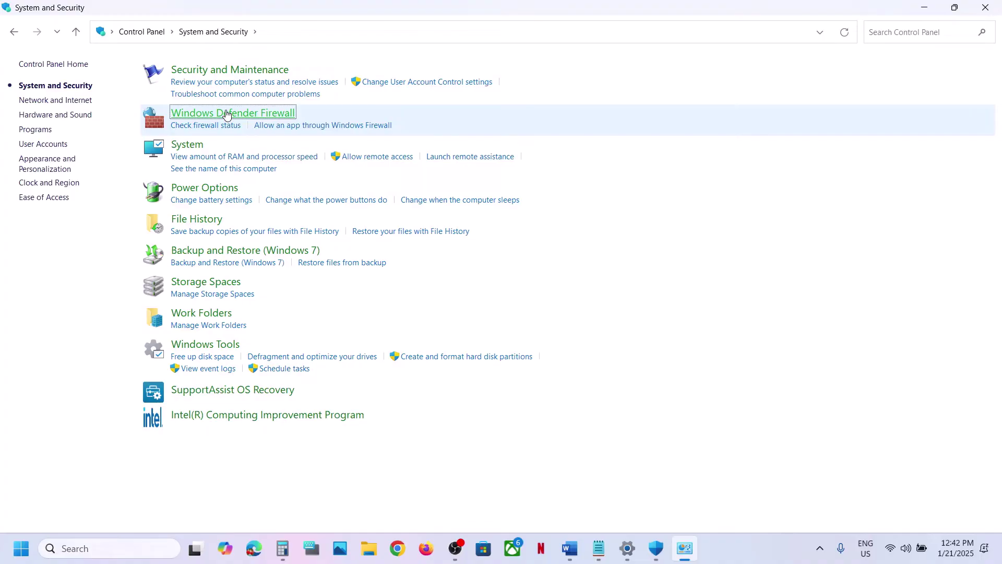
left_click(227, 115)
left_click(97, 101)
left_click(638, 94)
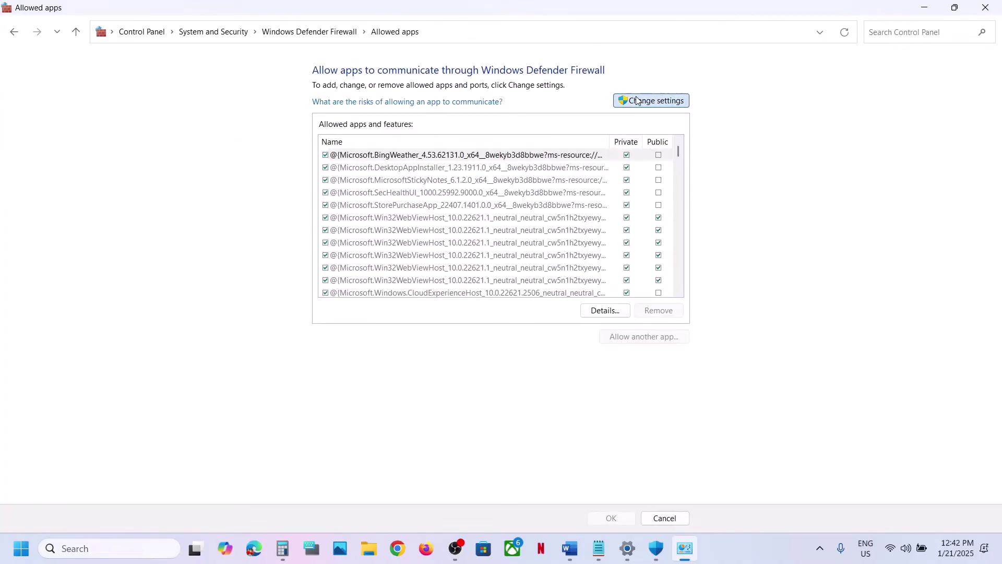
Start allowing another app through the firewall and browse to the Adobe folder in C:\Program Files
left_click(635, 337)
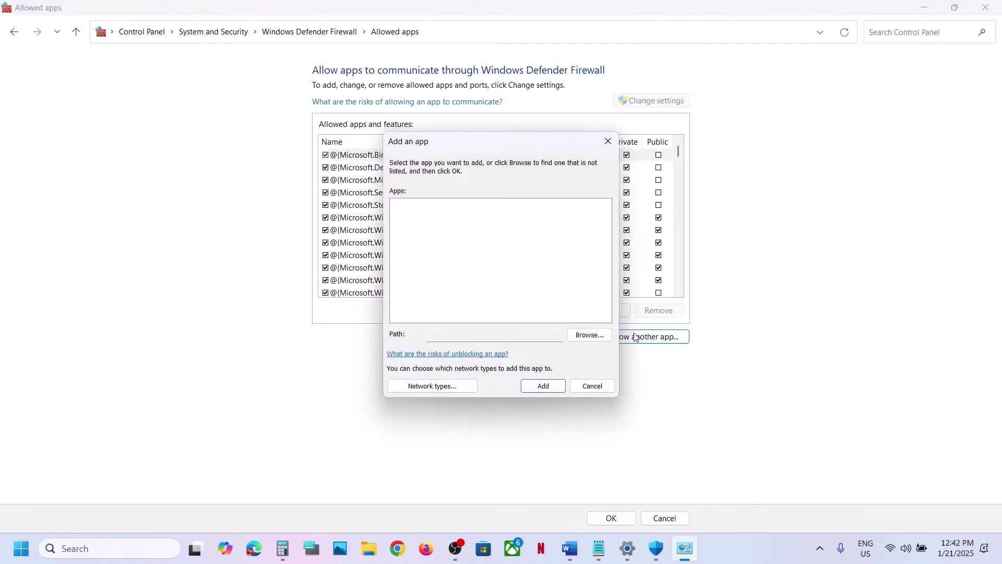
left_click(594, 335)
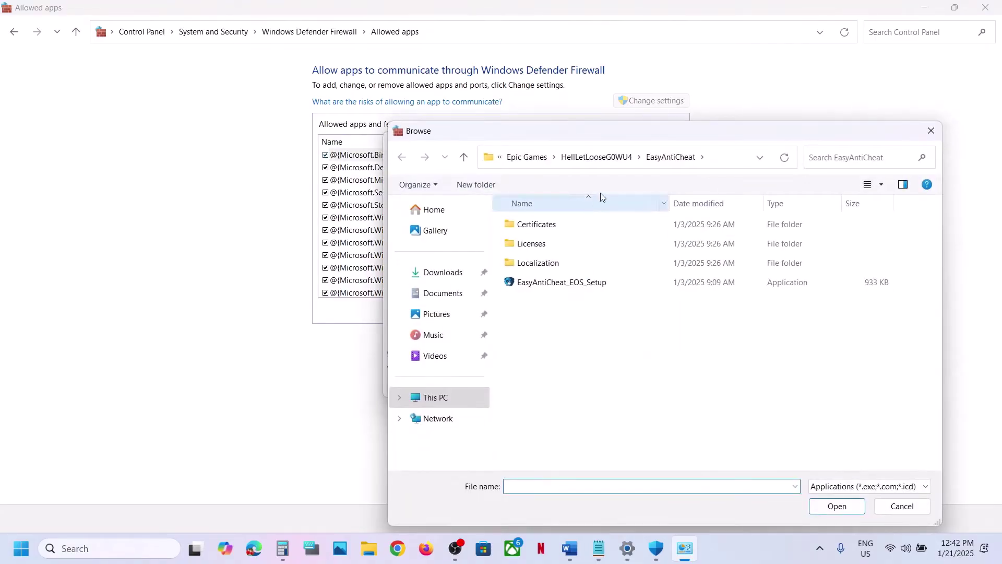
left_click(427, 400)
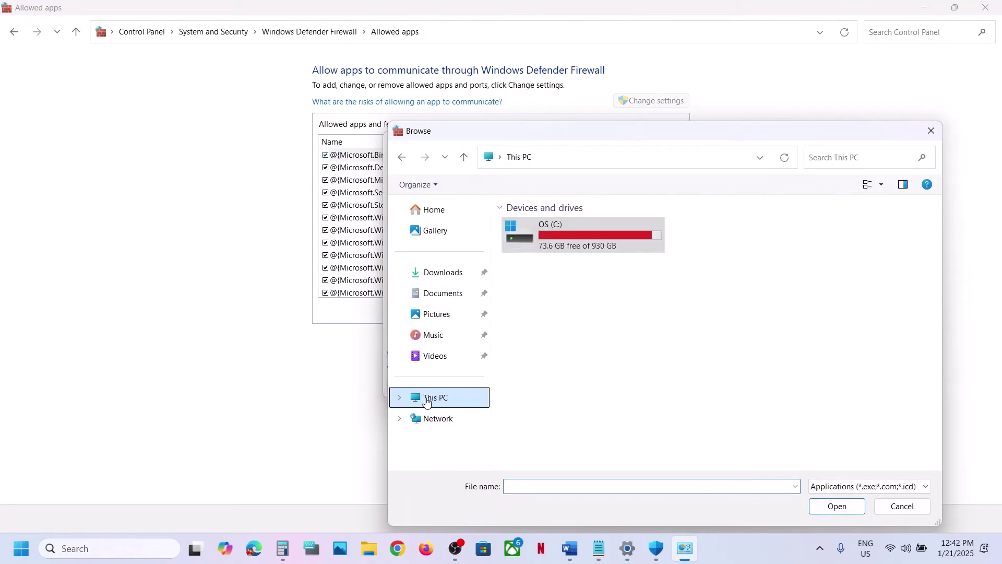
double_click(583, 229)
scroll(559, 327, "down", 2)
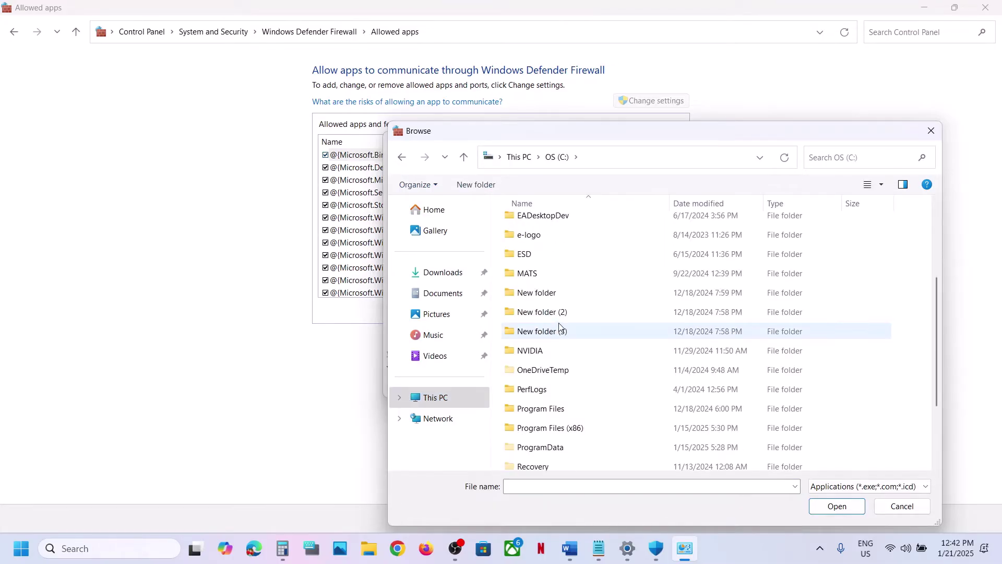
double_click(550, 411)
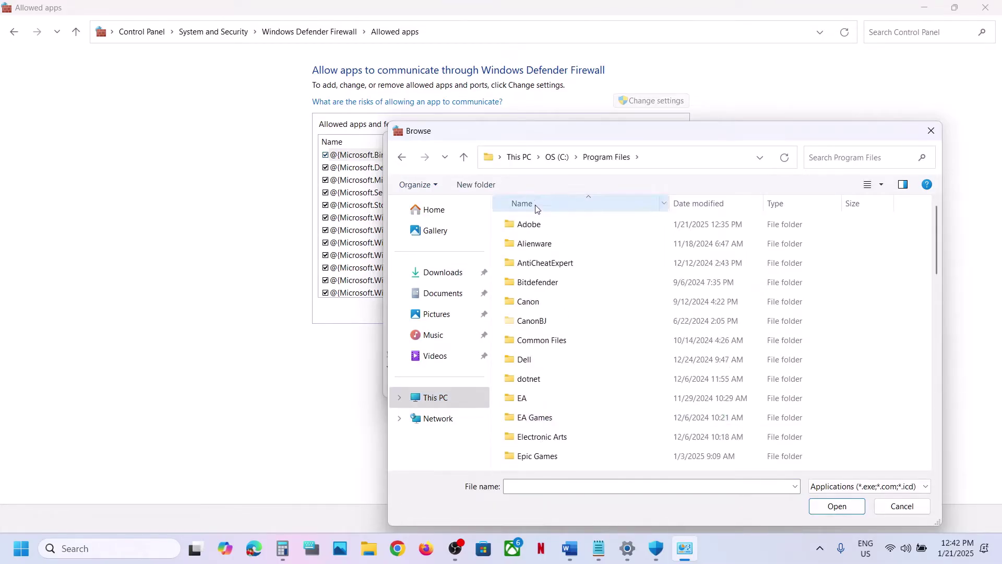
double_click(531, 225)
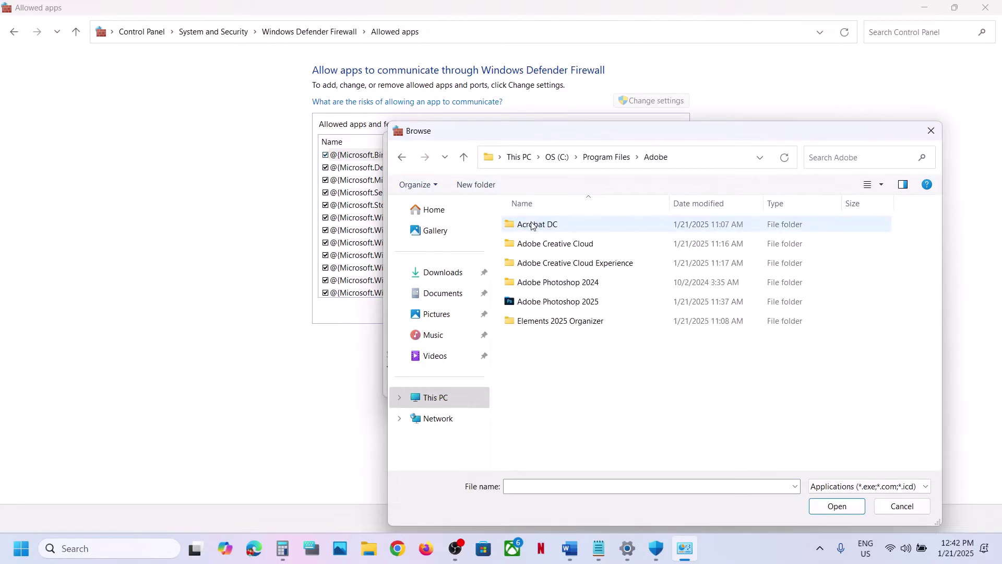
Add the Photoshop application from the Adobe Photoshop 2025 folder to the firewall's allowed apps and select its entry
left_click(551, 308)
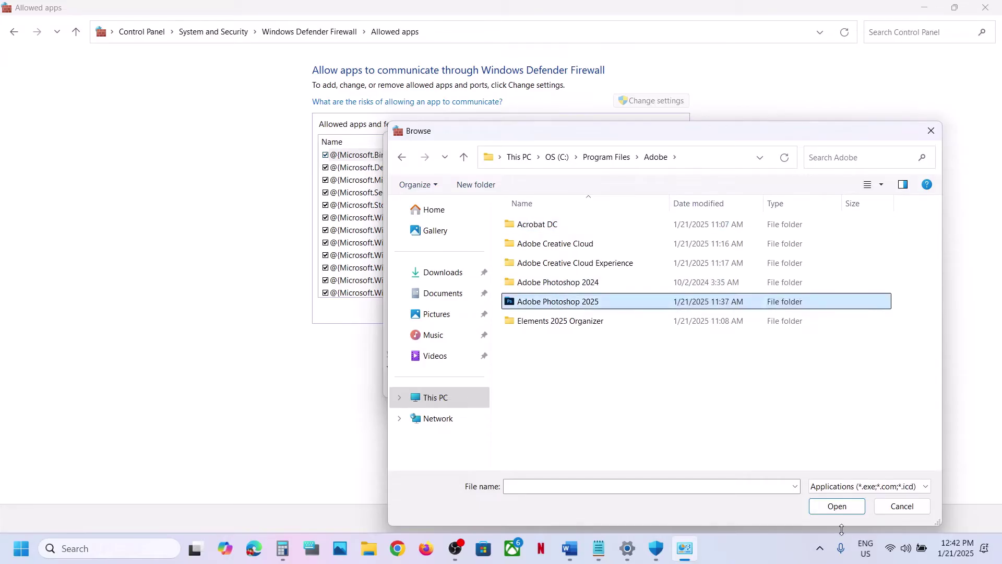
left_click(836, 506)
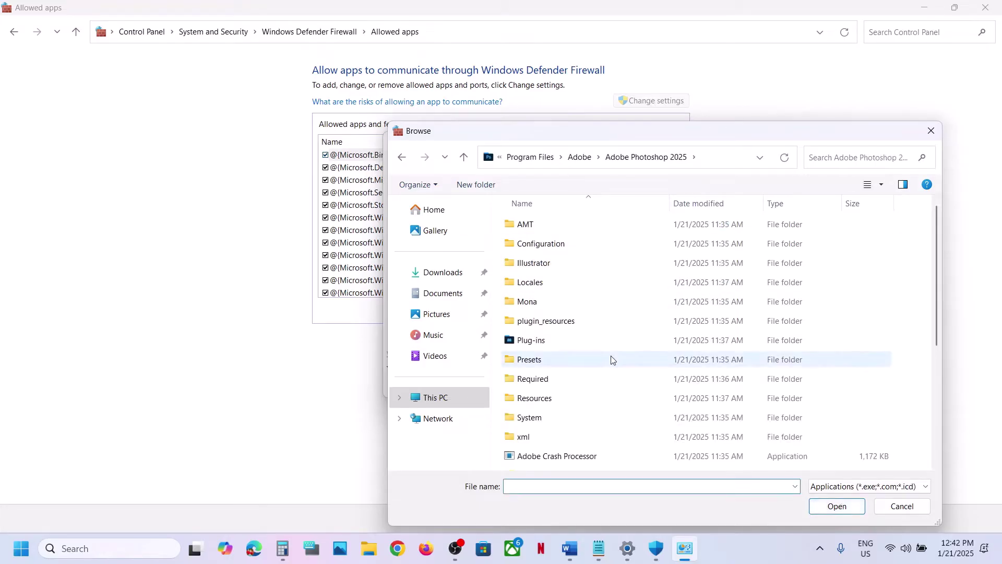
scroll(611, 359, "down", 4)
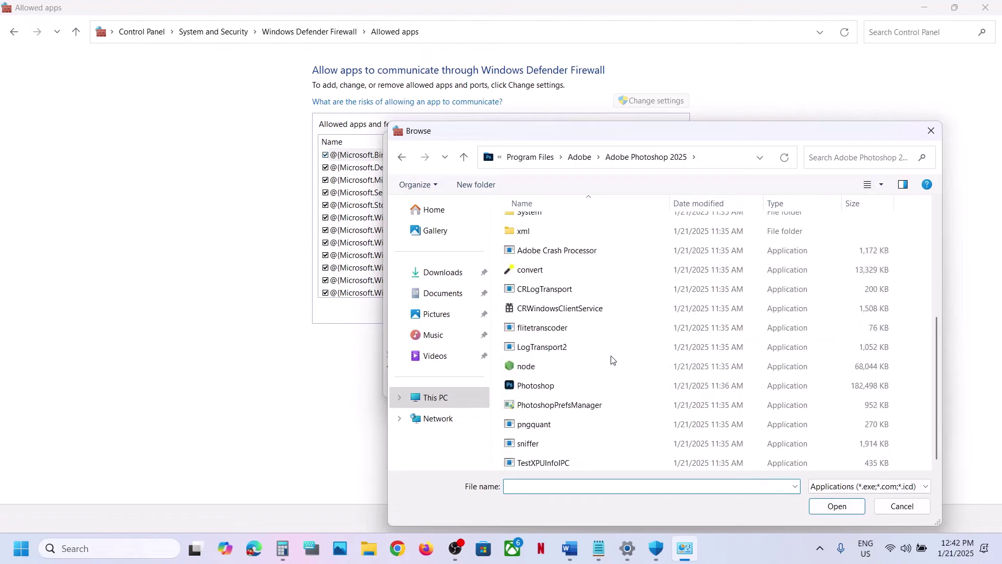
left_click(531, 388)
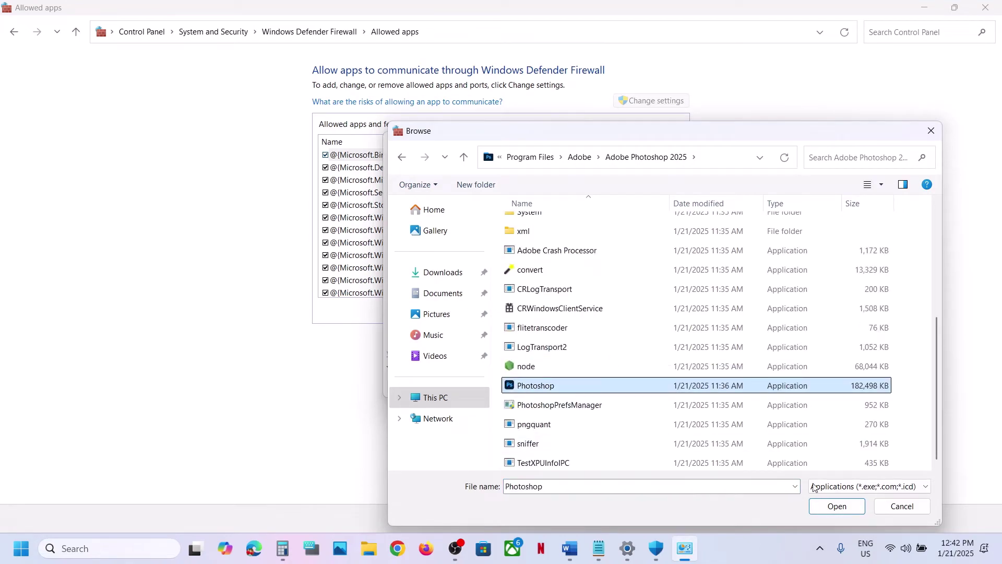
left_click(835, 506)
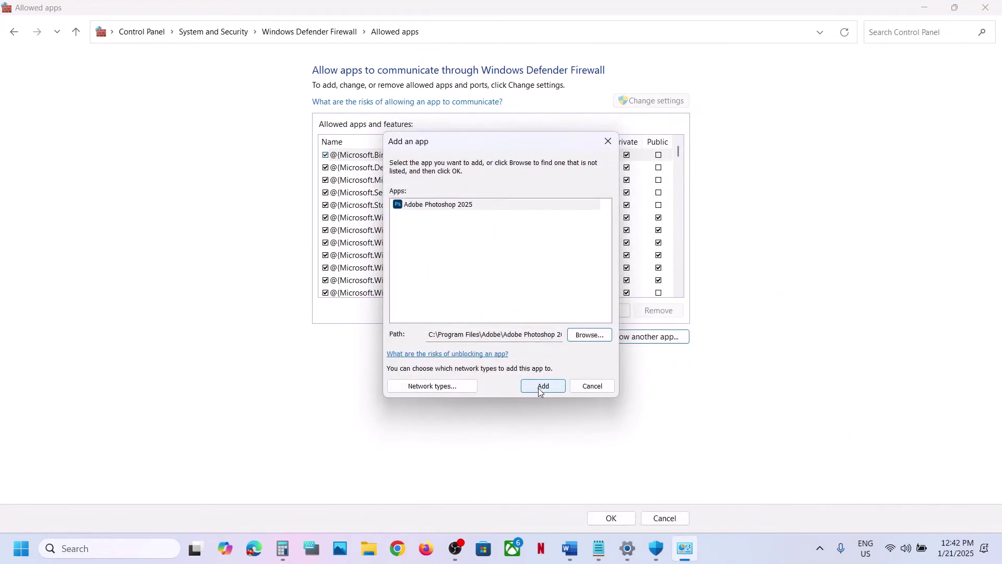
left_click(543, 386)
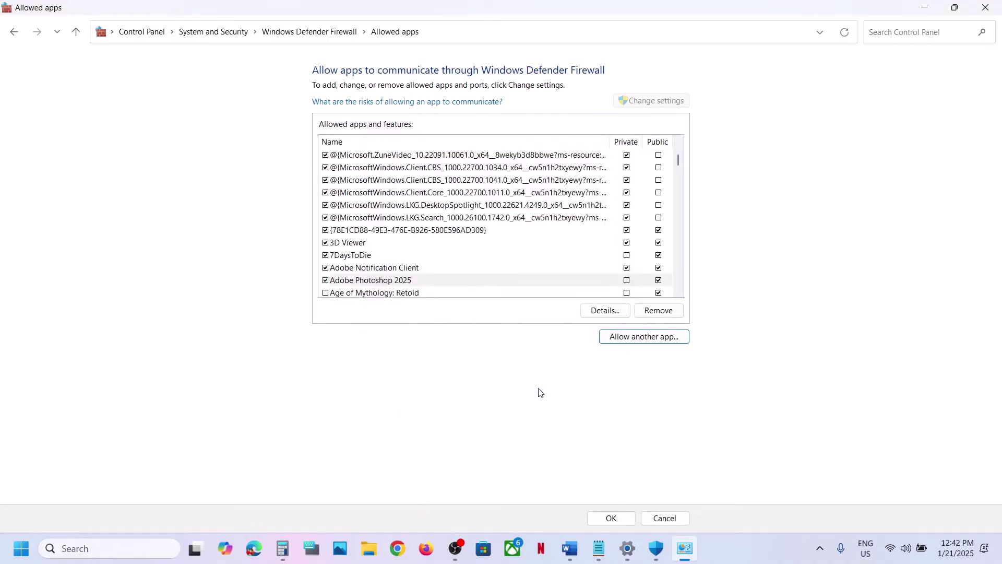
left_click(353, 282)
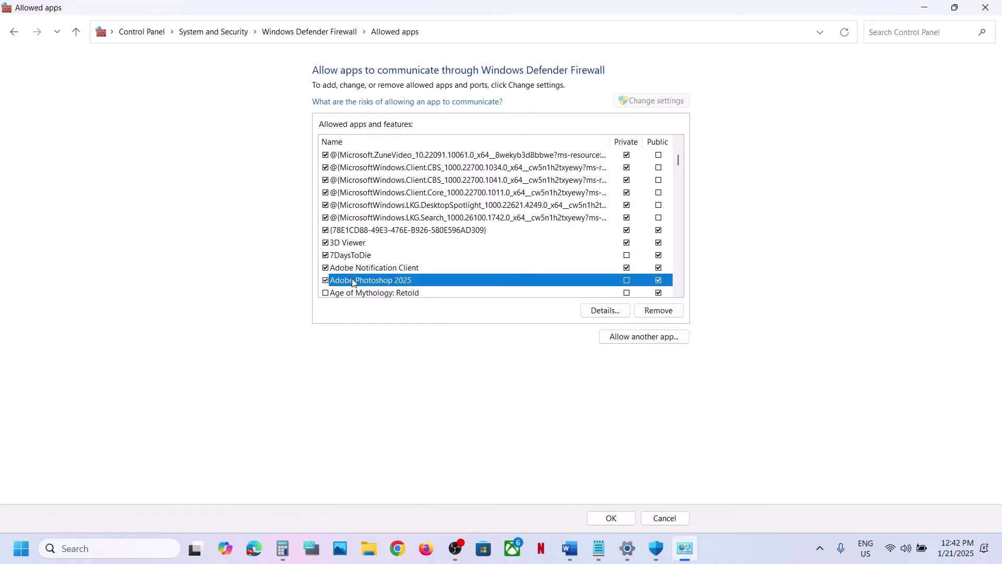
Close the firewall, Windows Security and Settings windows, and highlight the Step 5 text about updating Photoshop in the Word document
left_click(985, 7)
left_click(988, 8)
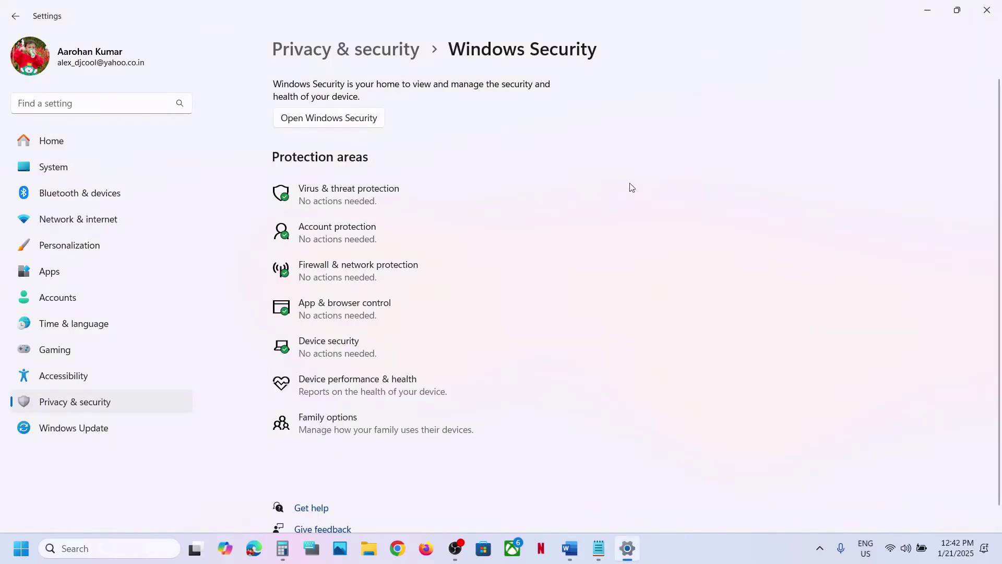
left_click(986, 10)
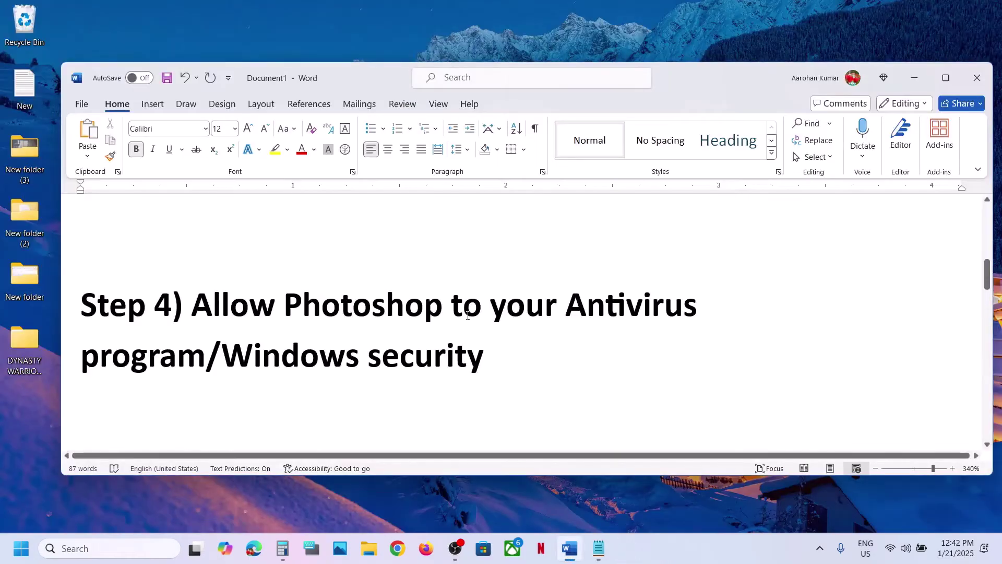
scroll(468, 315, "down", 5)
left_click_drag(246, 305, 772, 313)
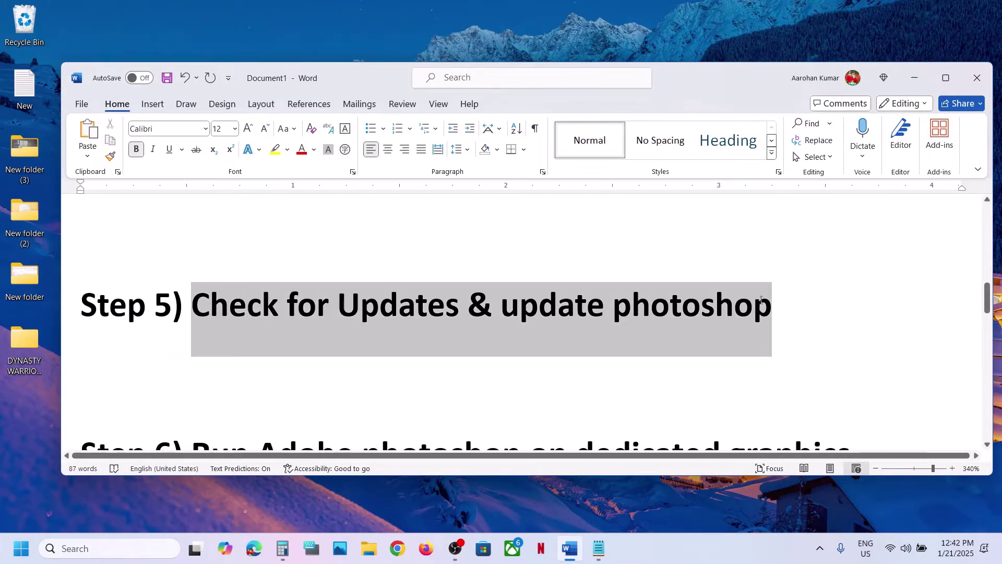
Search Windows for Adobe Creative Cloud, open it, and view the additional options for Photoshop among the installed apps
left_click(130, 544)
type("adob")
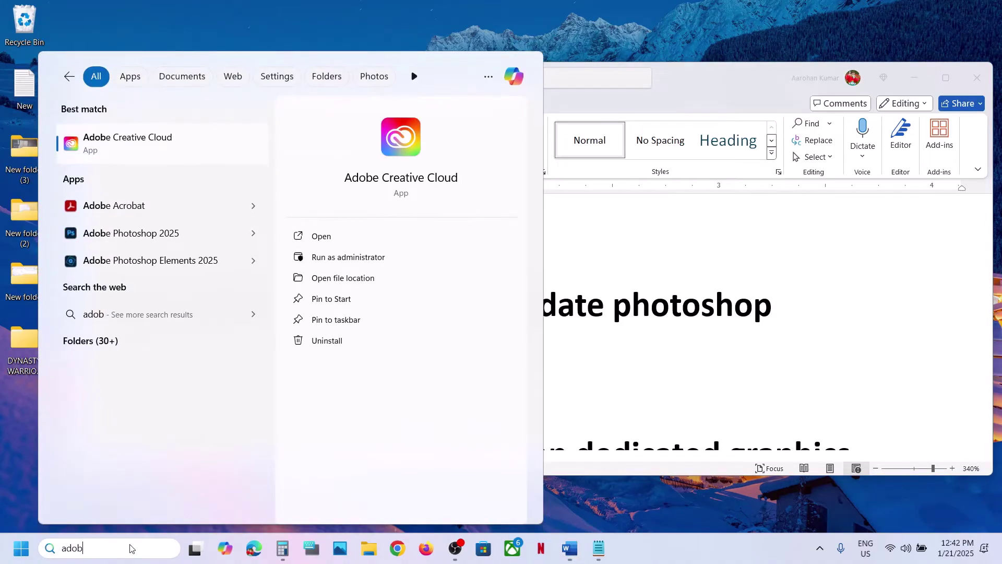
type("e creat")
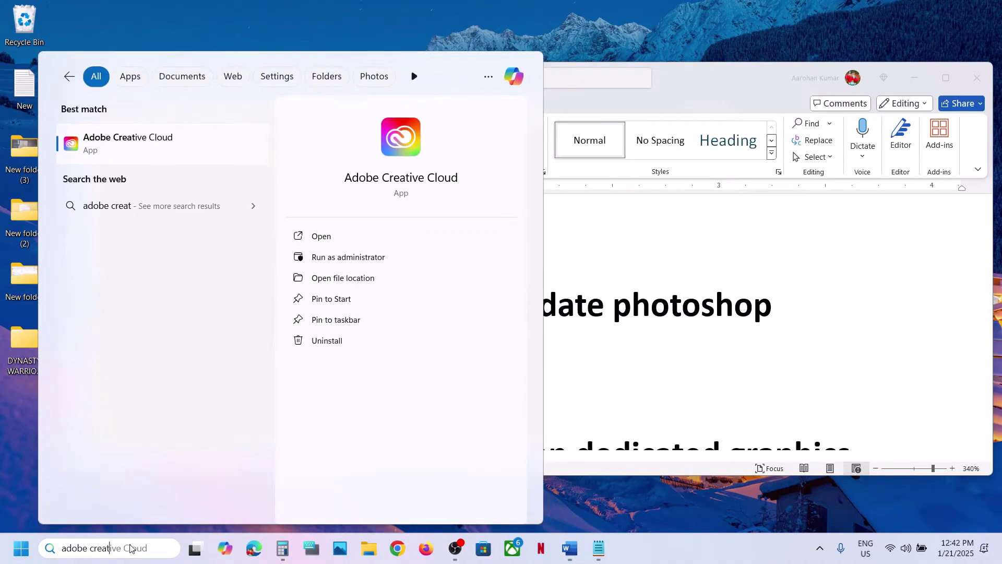
key("Return")
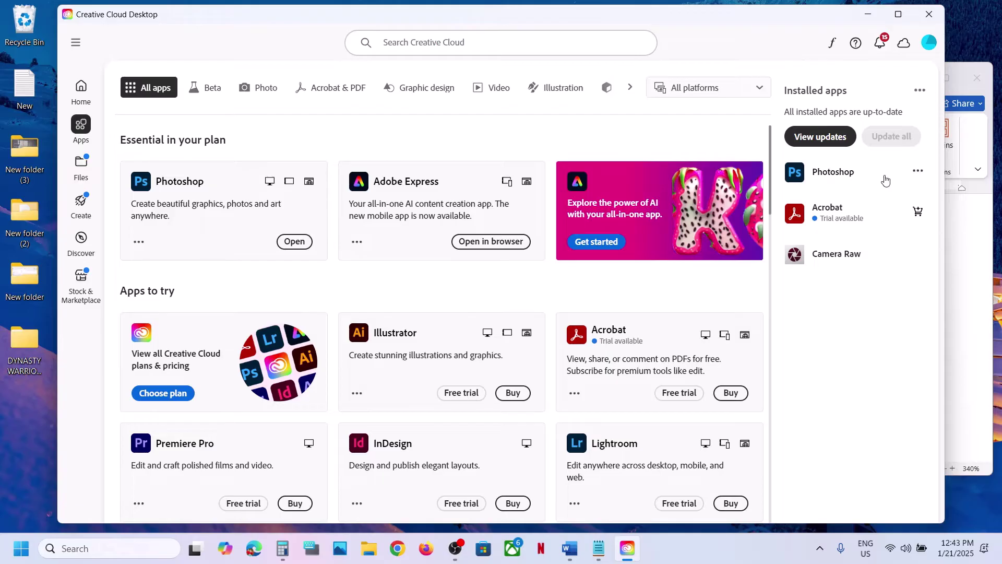
left_click(918, 171)
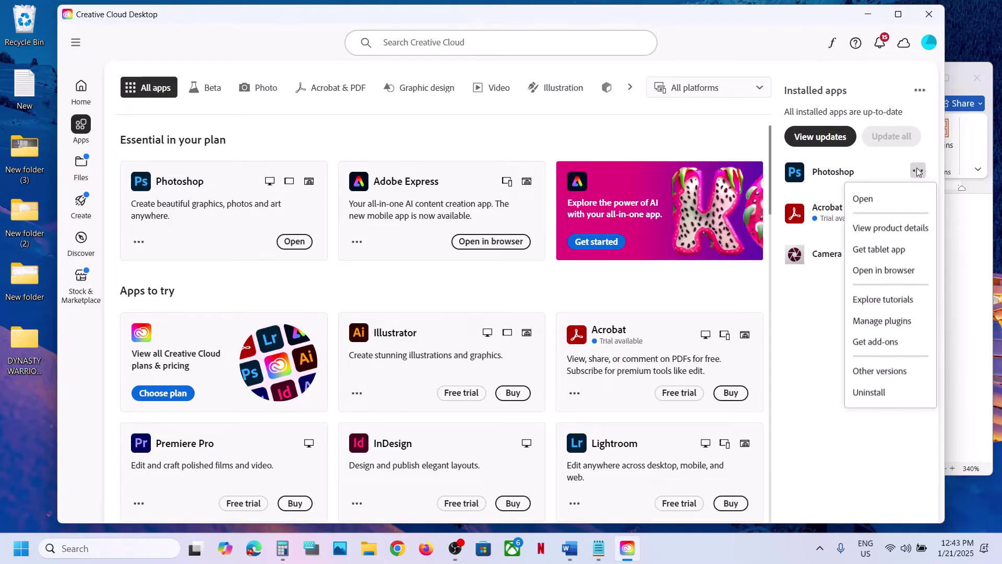
left_click(917, 170)
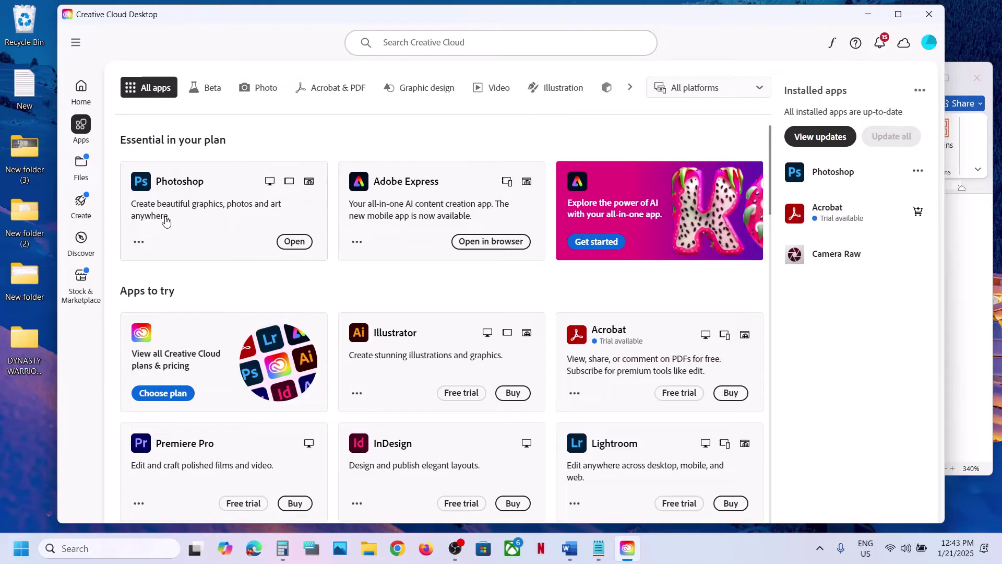
Return to the Word document and highlight the Step 6 text about running Photoshop on dedicated graphics
left_click(579, 559)
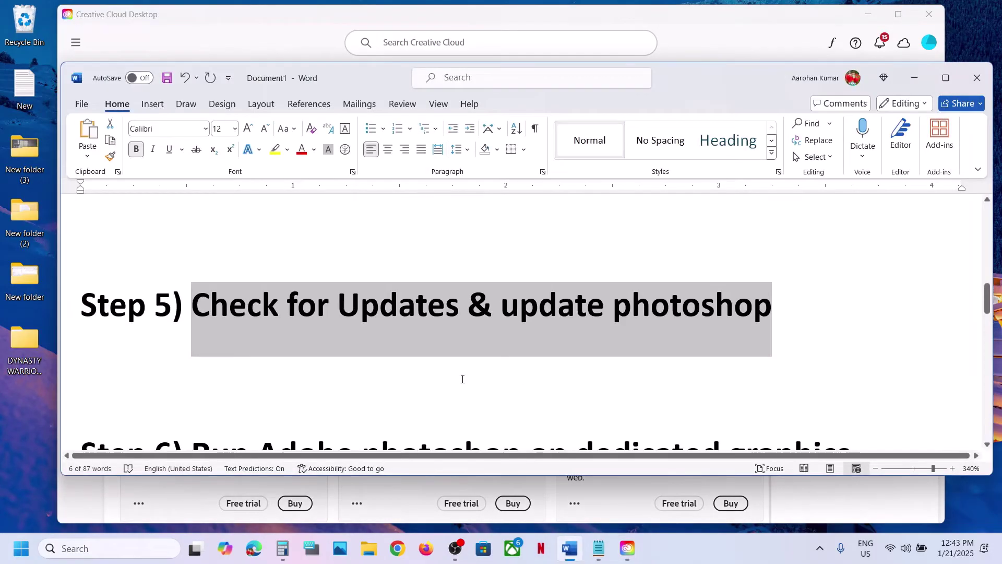
scroll(444, 385, "down", 2)
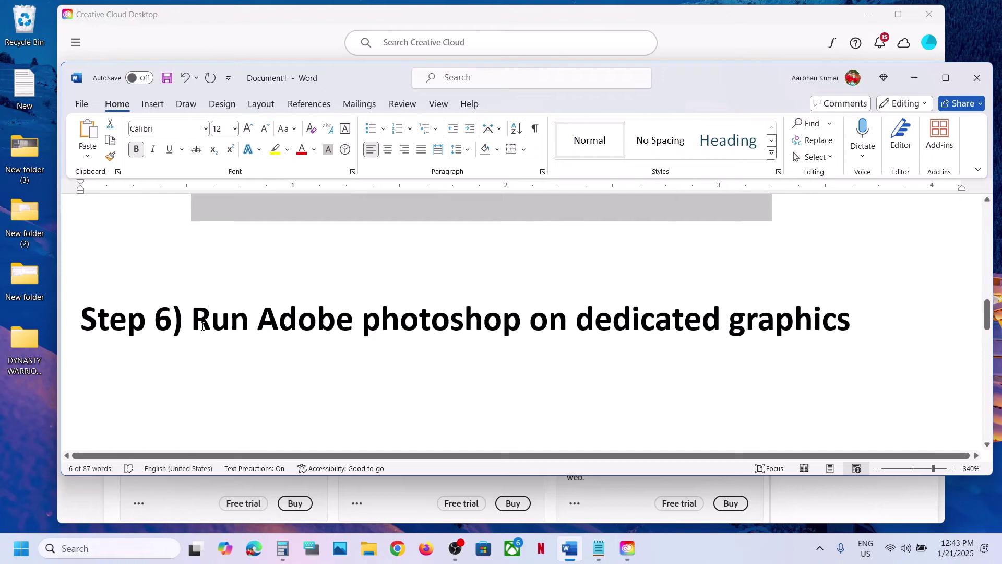
left_click_drag(192, 321, 753, 305)
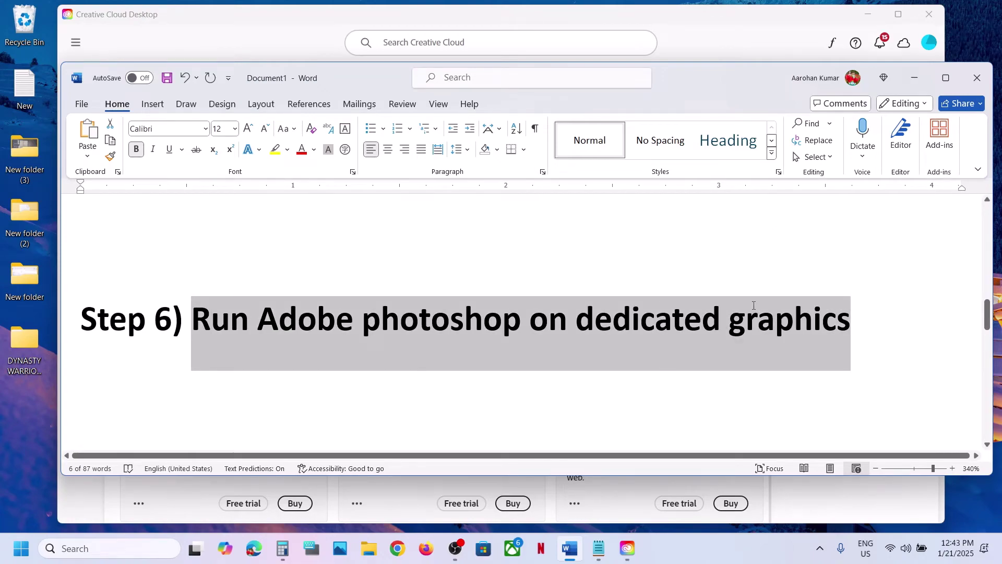
Copy the word "graphics" from the Step 6 heading and use it in Windows search to open the Graphics settings
double_click(774, 328)
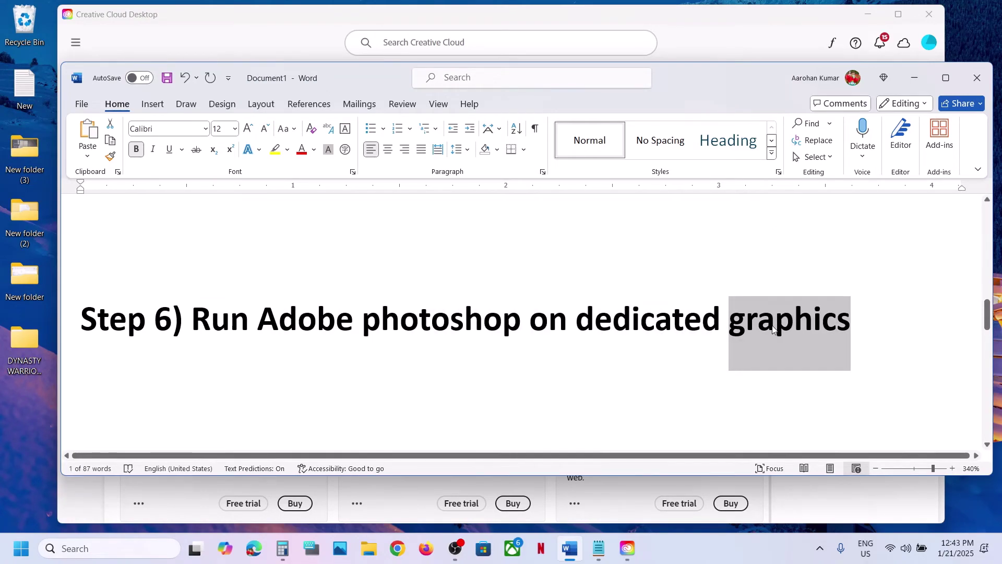
key("ctrl+c")
left_click(139, 551)
key("ctrl+v")
key("Right")
left_click(149, 151)
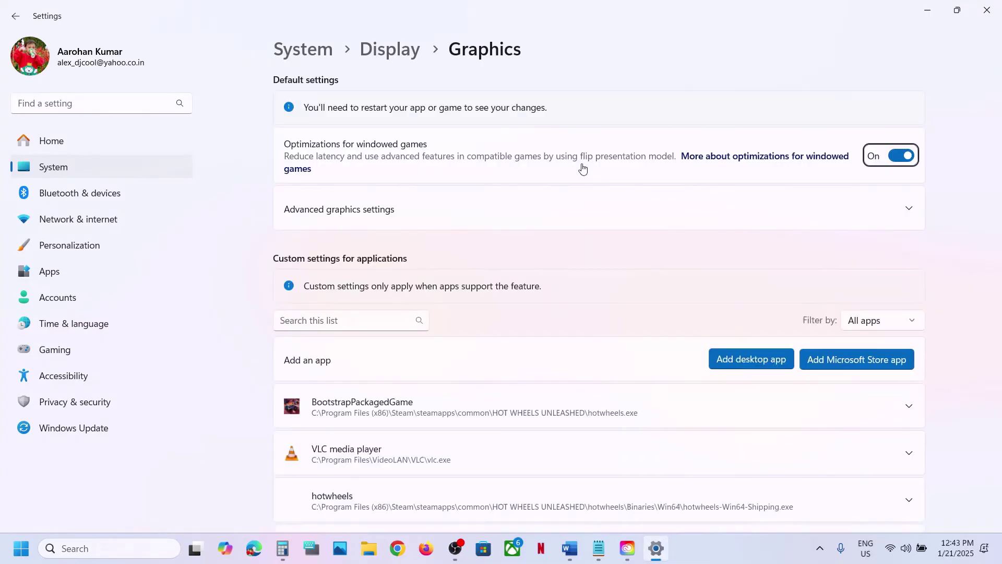
Start adding a desktop app to the custom graphics settings and browse to the Adobe folder in C:\Program Files
scroll(574, 287, "down", 2)
left_click(741, 250)
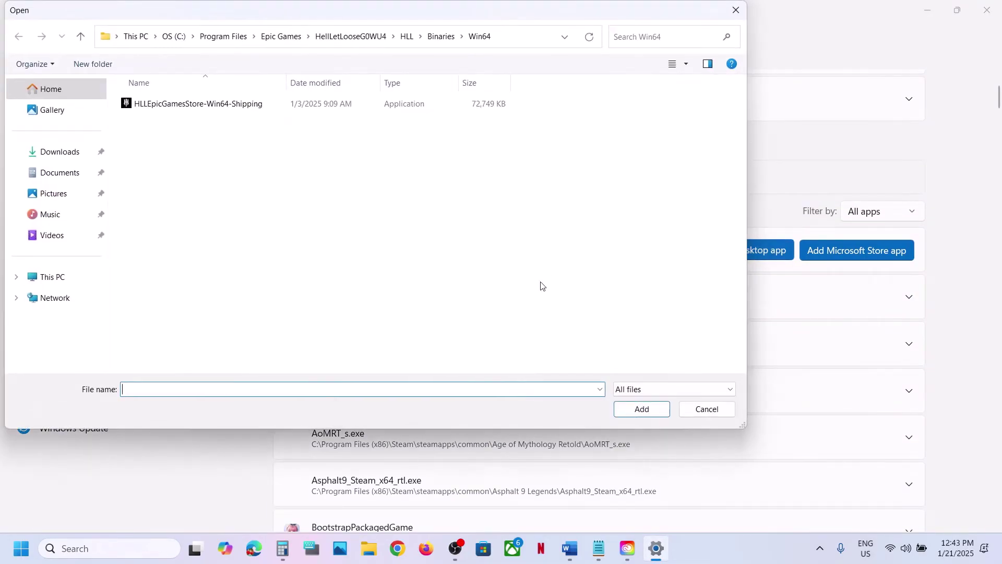
left_click(215, 38)
left_click(158, 101)
double_click(159, 102)
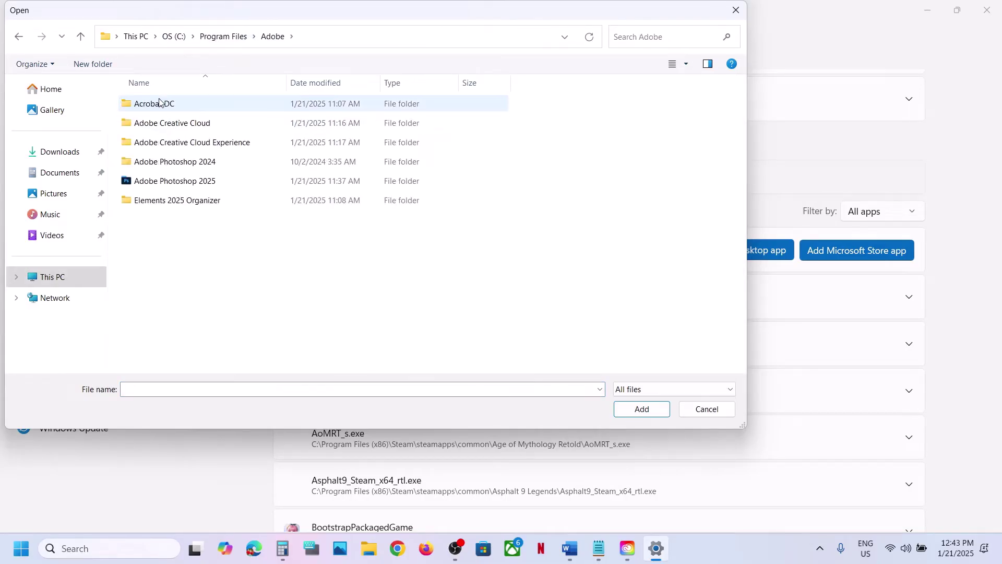
Add the Photoshop application from the Adobe Photoshop 2025 folder to the custom graphics settings list
left_click(189, 180)
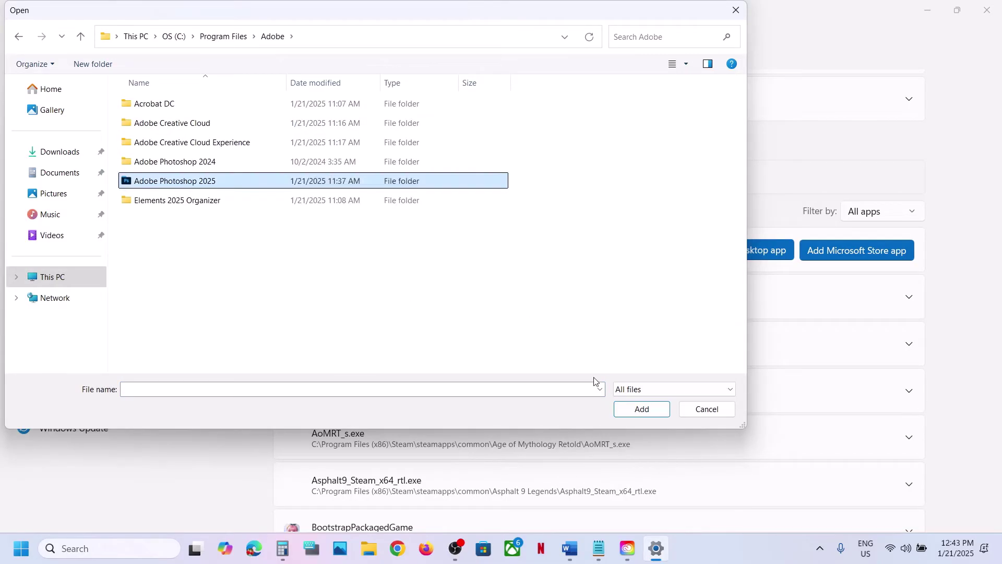
left_click(632, 412)
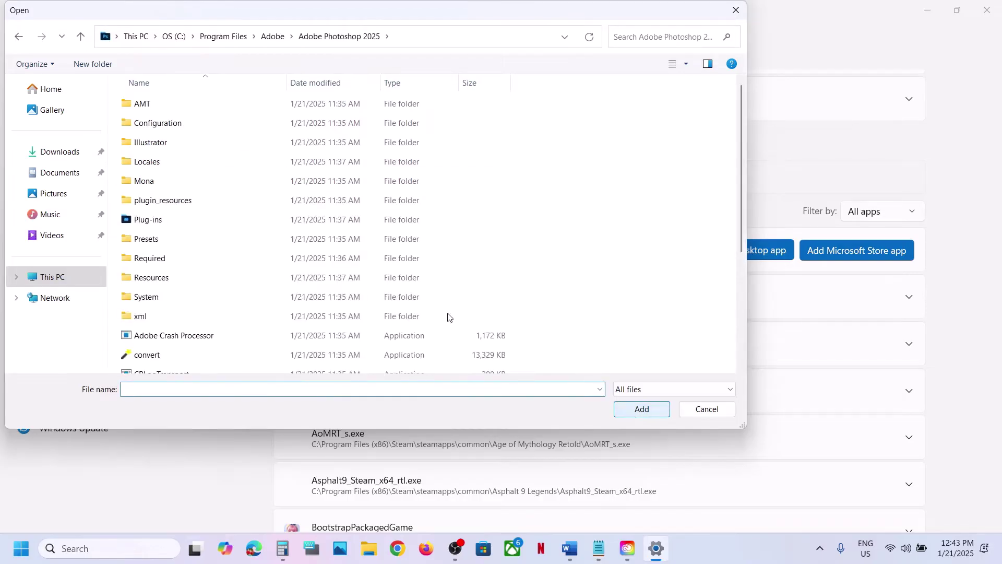
scroll(284, 286, "down", 3)
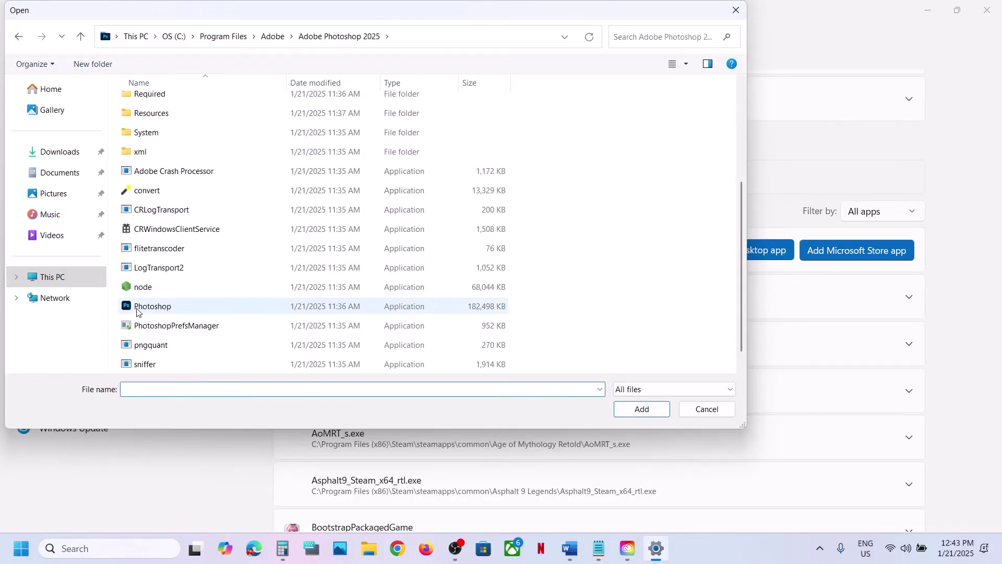
left_click(137, 311)
left_click(642, 412)
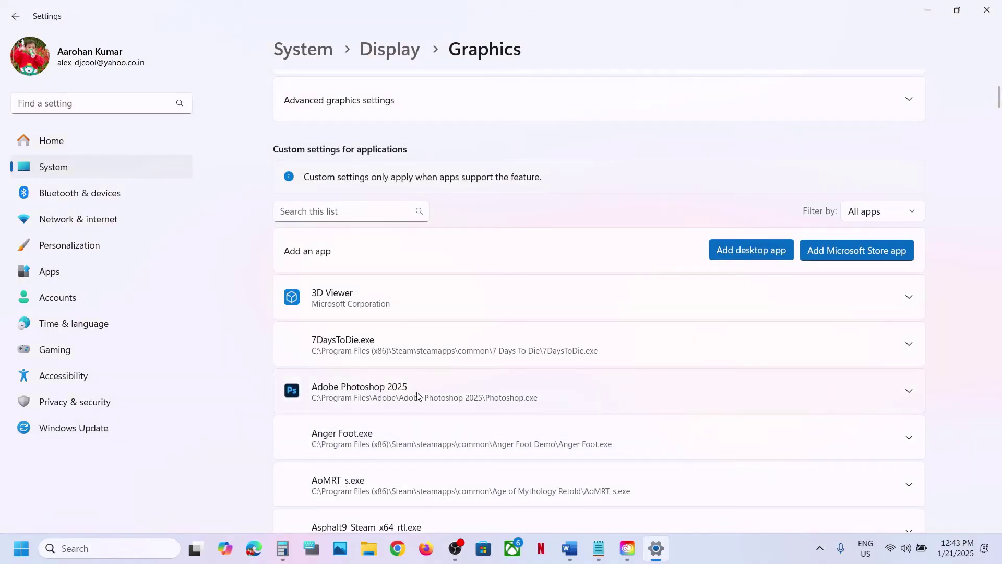
Expand the Adobe Photoshop 2025 entry in the custom graphics settings and open its GPU preference choices
left_click(909, 394)
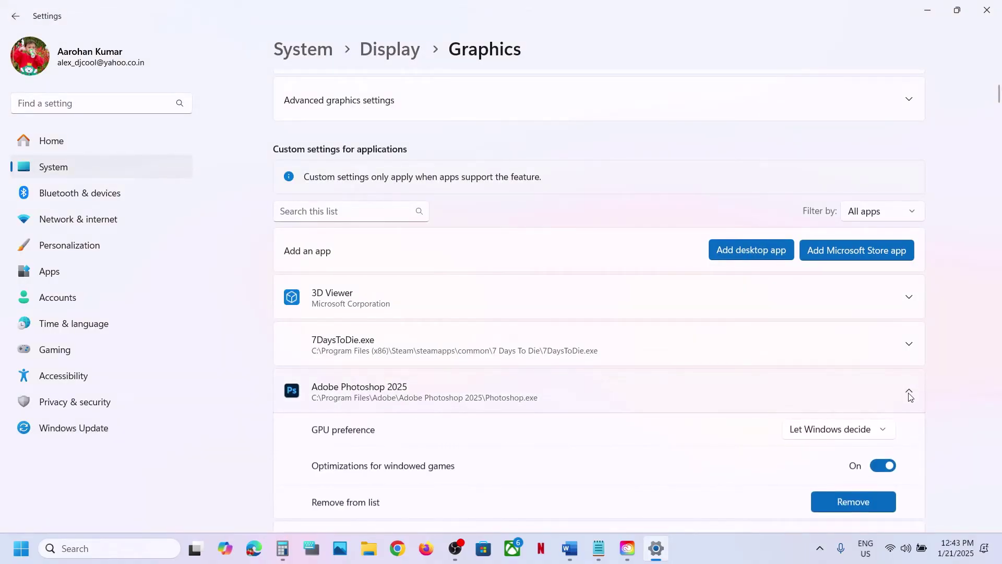
scroll(500, 423, "down", 1)
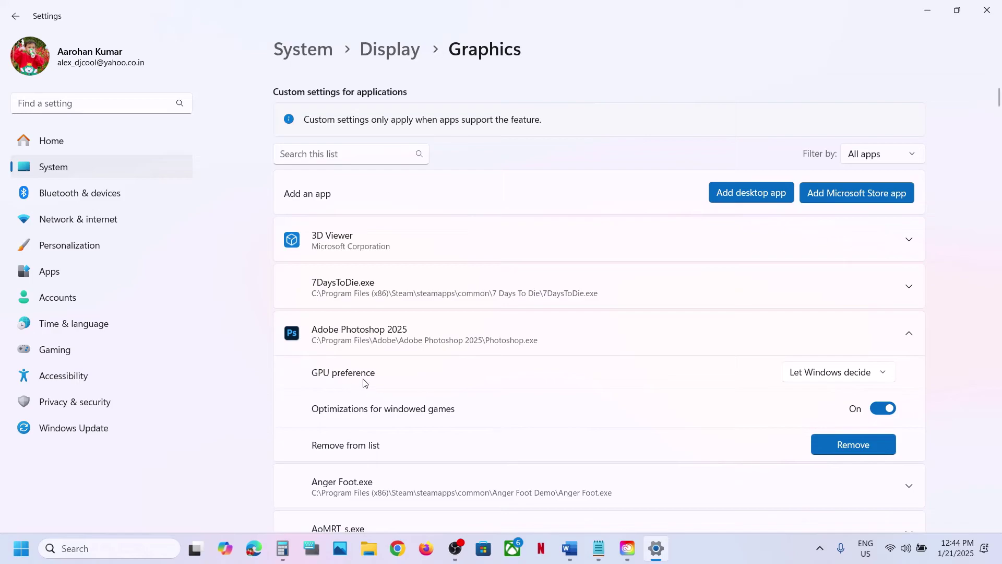
left_click(854, 372)
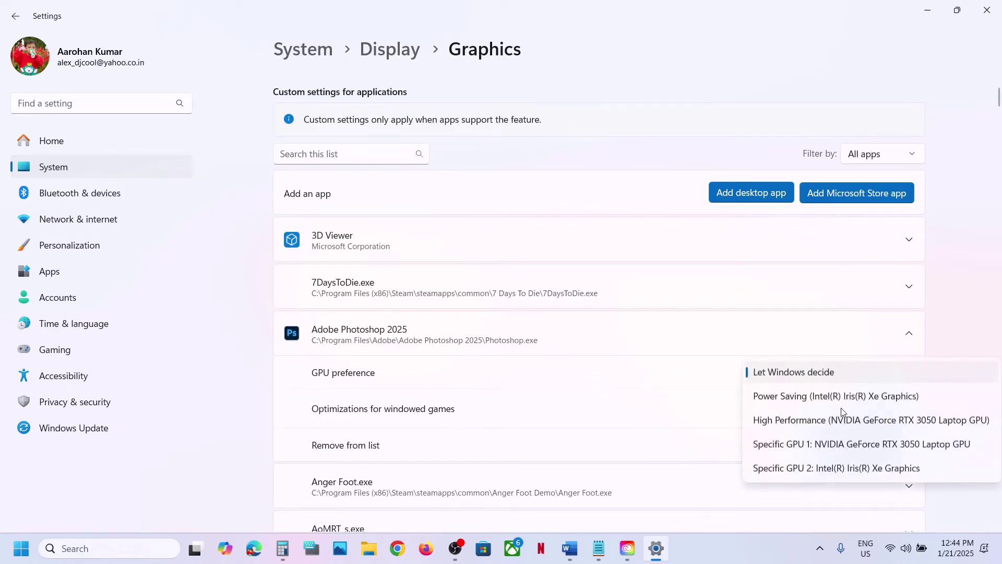
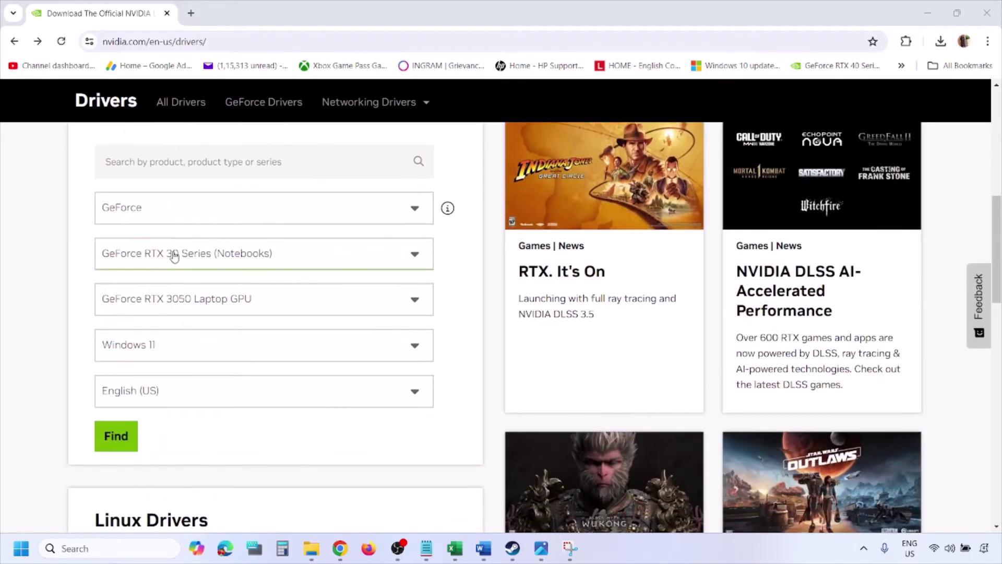
Search the NVIDIA driver page for GeForce RTX 3050 Laptop GPU drivers with Windows 11 as the operating system
left_click(164, 347)
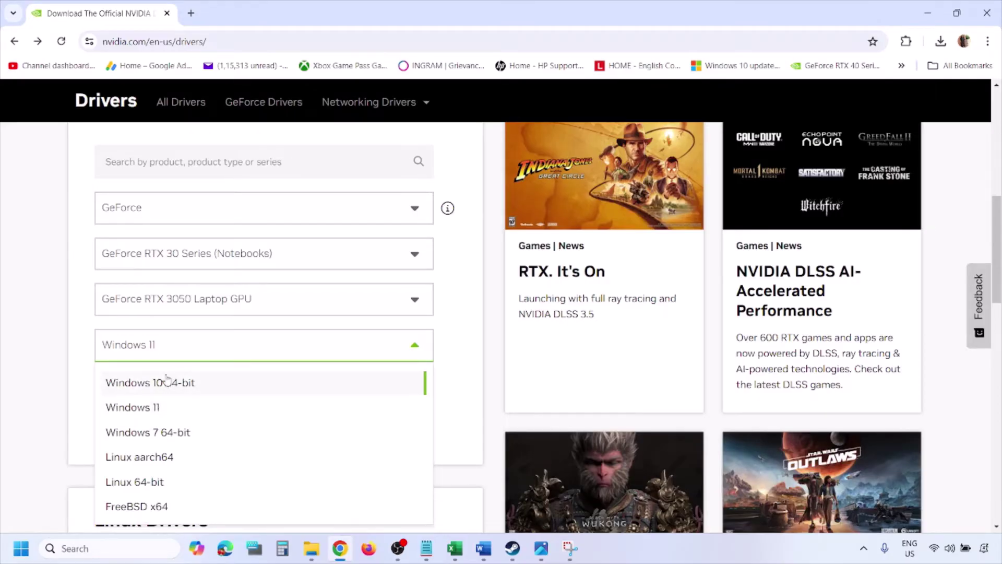
left_click(148, 410)
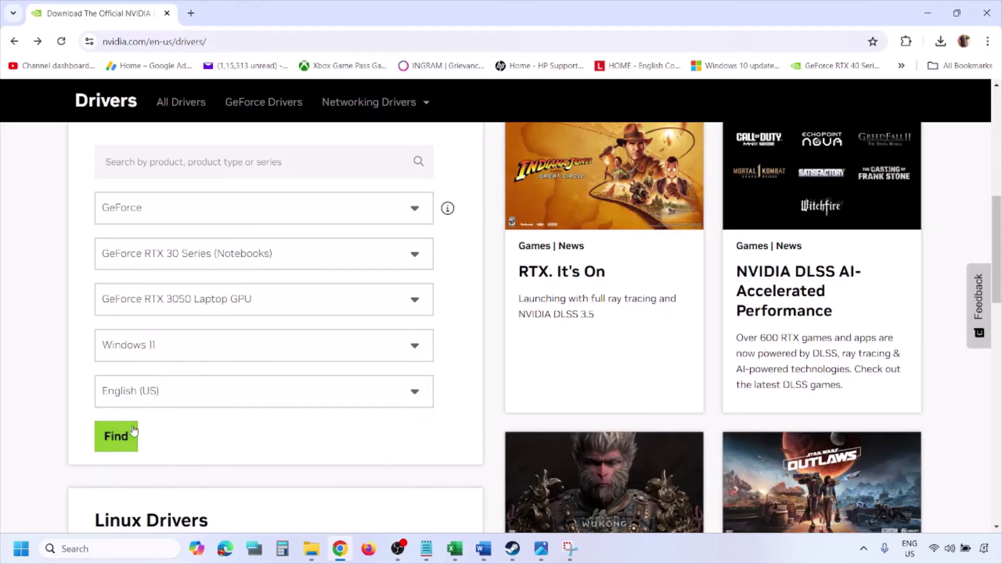
left_click(114, 436)
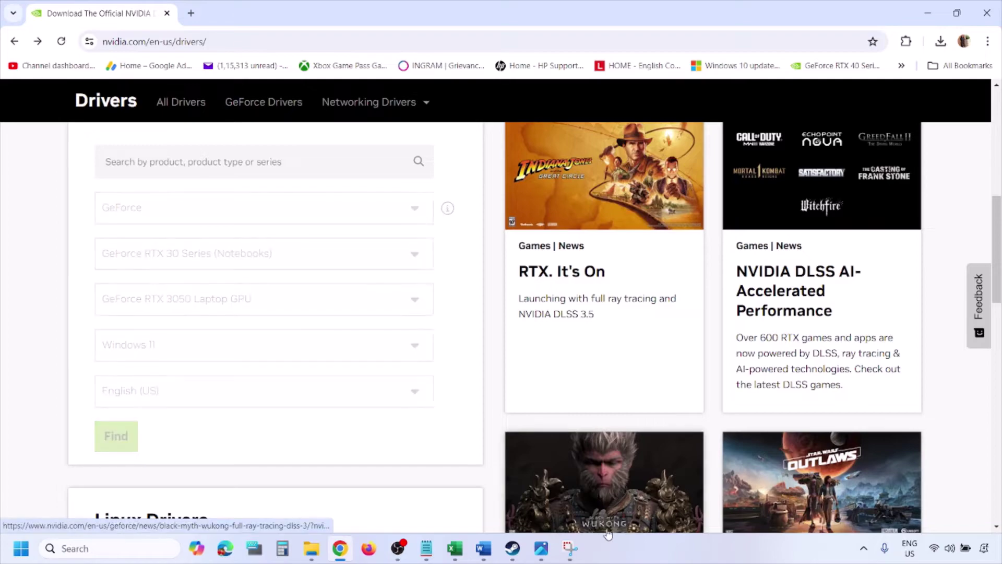
Switch to Photos and review the NVIDIA driver images 1.png to 5.png, from the driver download page to the custom clean installation options
left_click(542, 548)
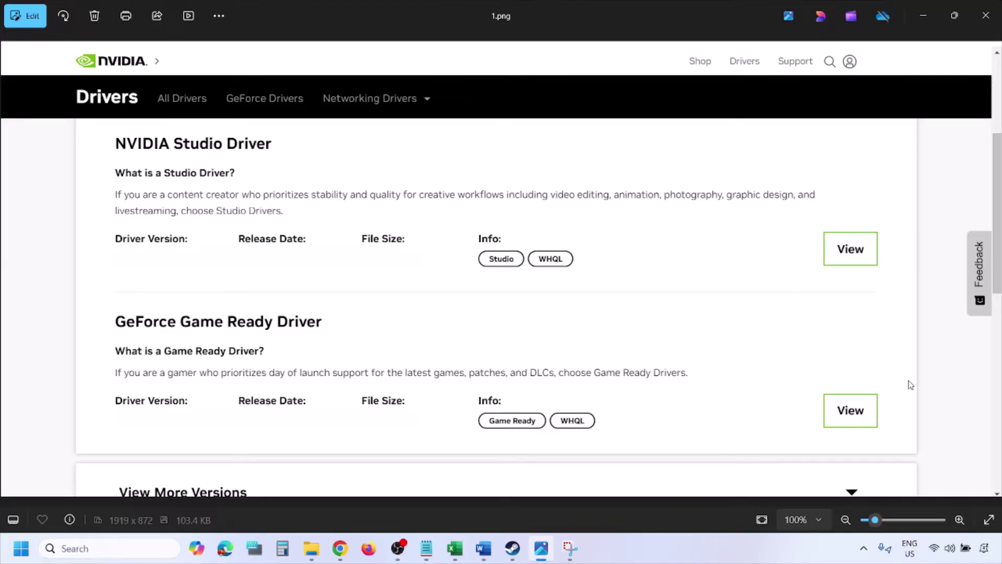
key("Right")
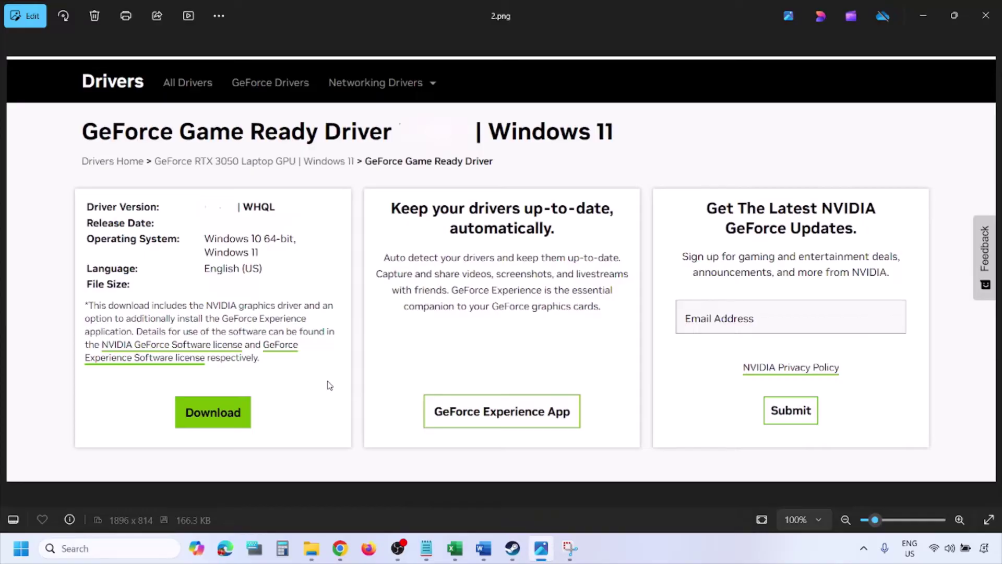
key("Right")
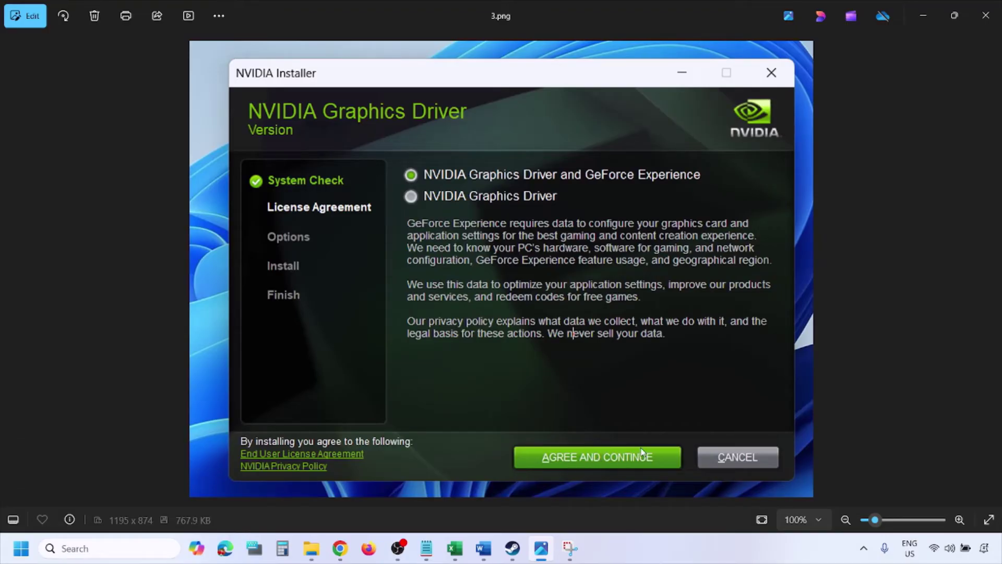
key("Right")
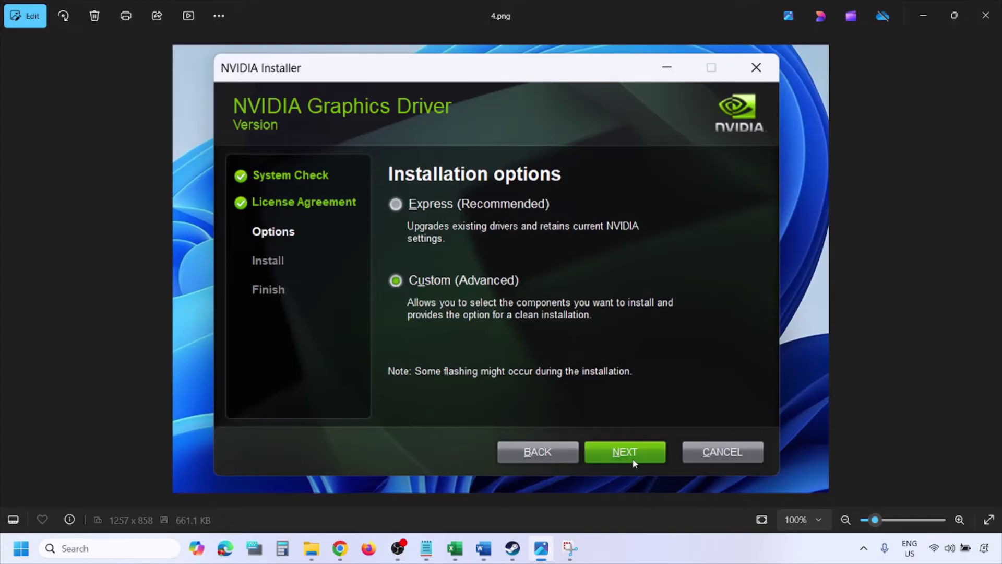
key("Right")
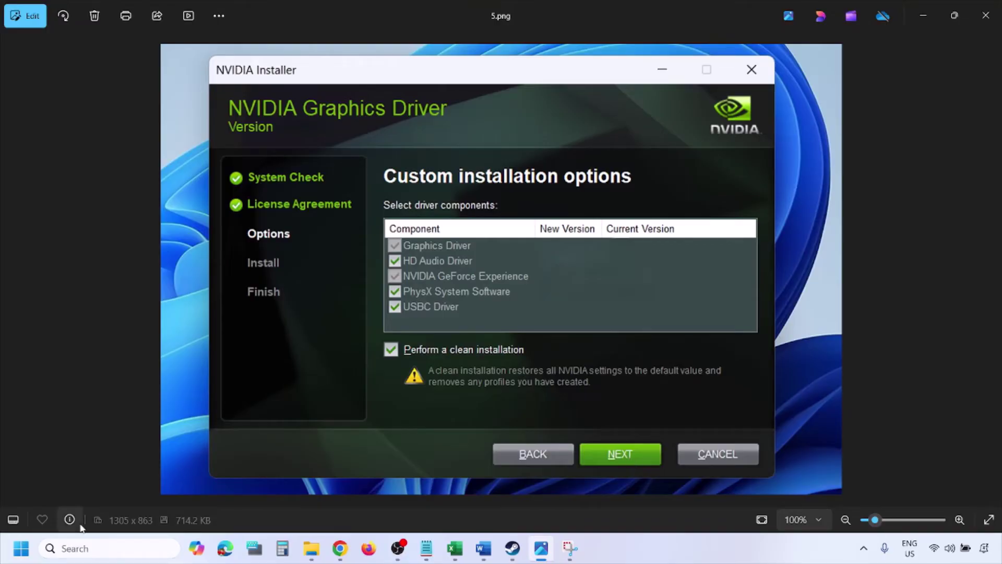
left_click(21, 548)
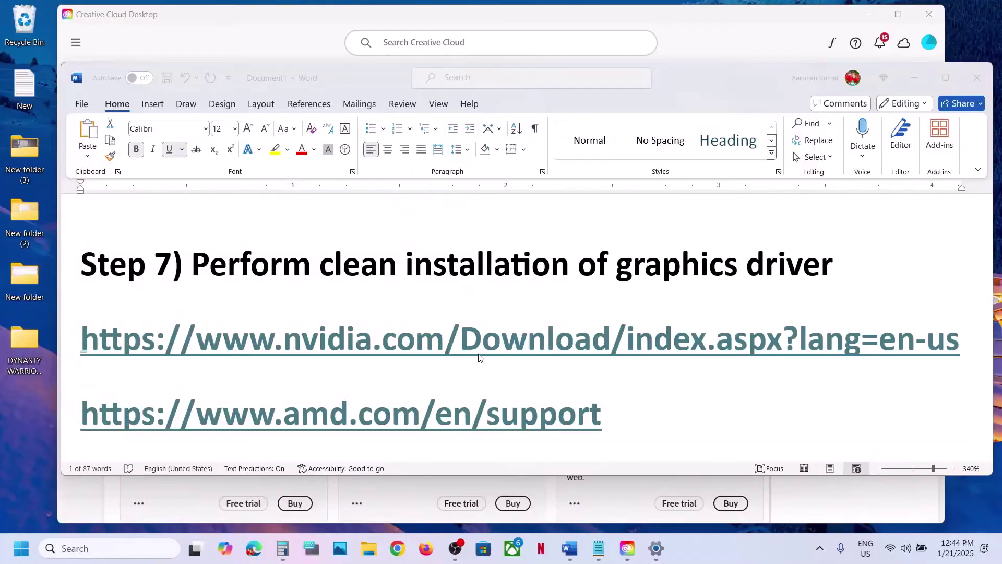
Copy the text "Intel Driver & Support Assistant" from the Step 7 section of the Word document
scroll(479, 356, "down", 3)
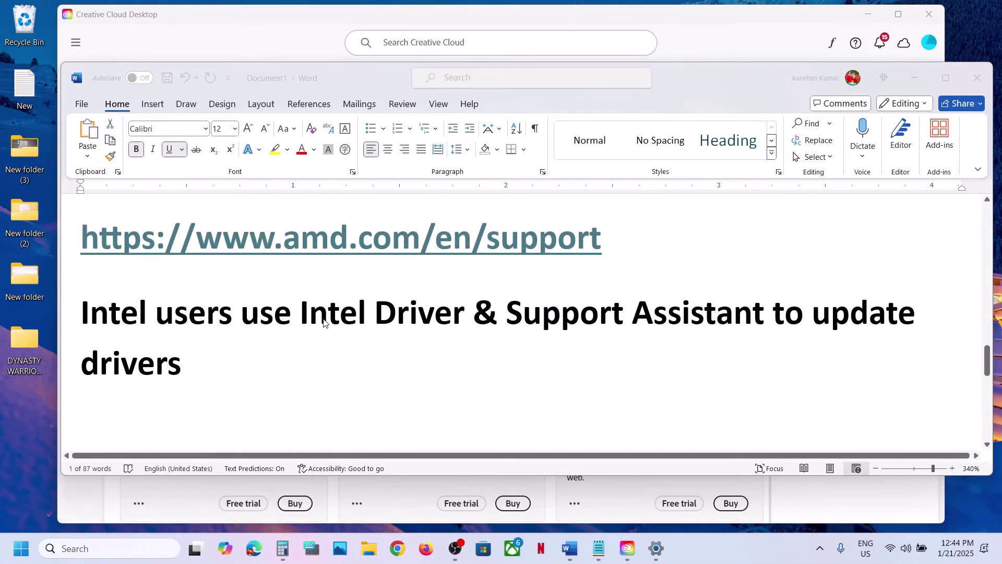
left_click(311, 315)
left_click_drag(304, 312, 698, 324)
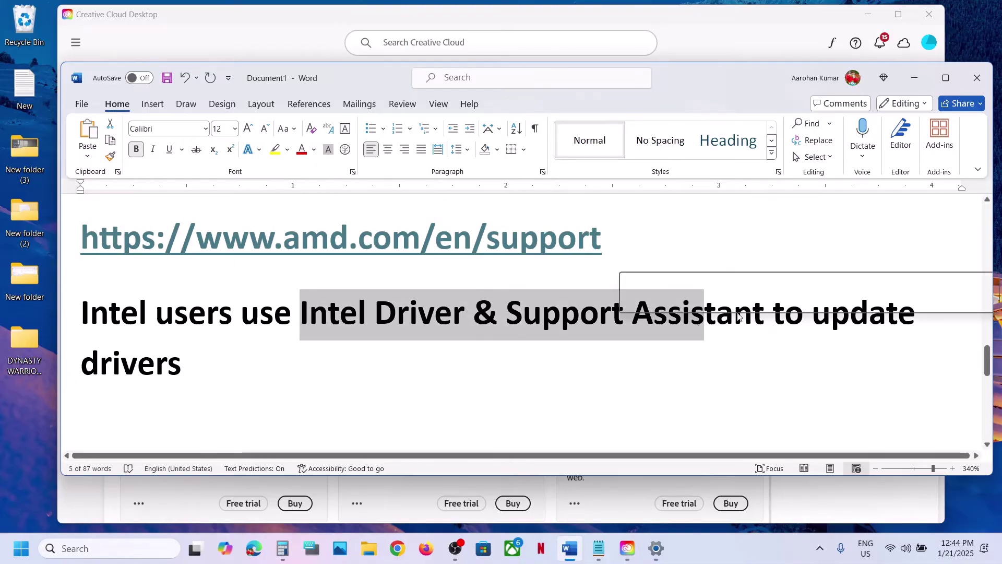
left_click(766, 316)
left_click_drag(771, 316, 319, 309)
key("ctrl+c")
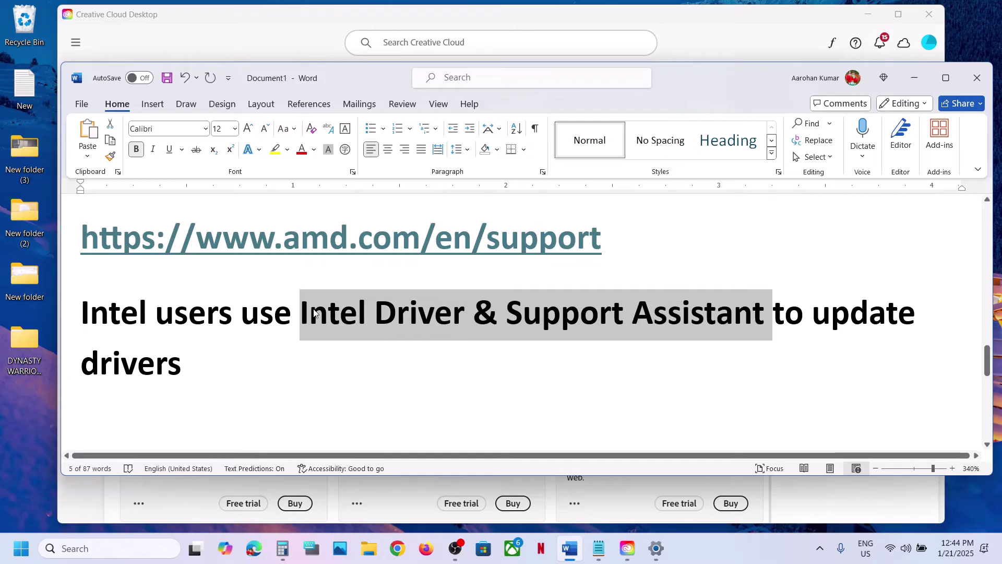
Search Google in Chrome for the copied Intel Driver & Support Assistant text and download the installer from Intel's support page
left_click(397, 548)
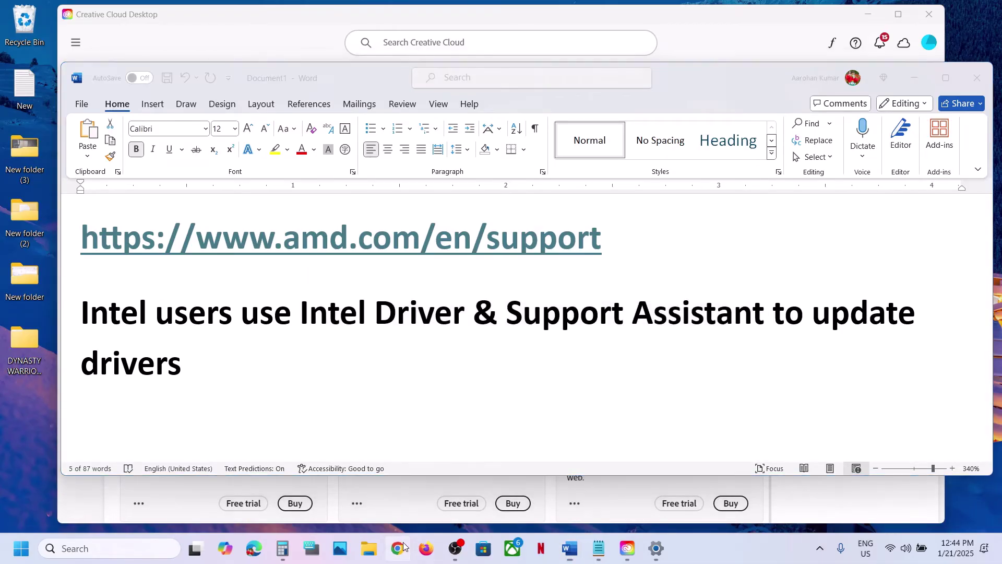
key("ctrl+v")
key("Return")
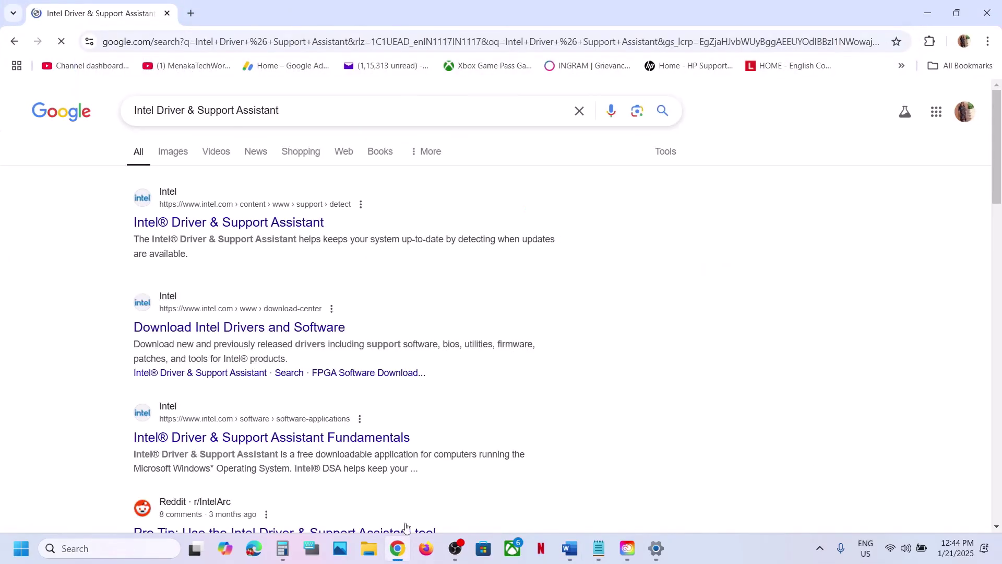
left_click(248, 221)
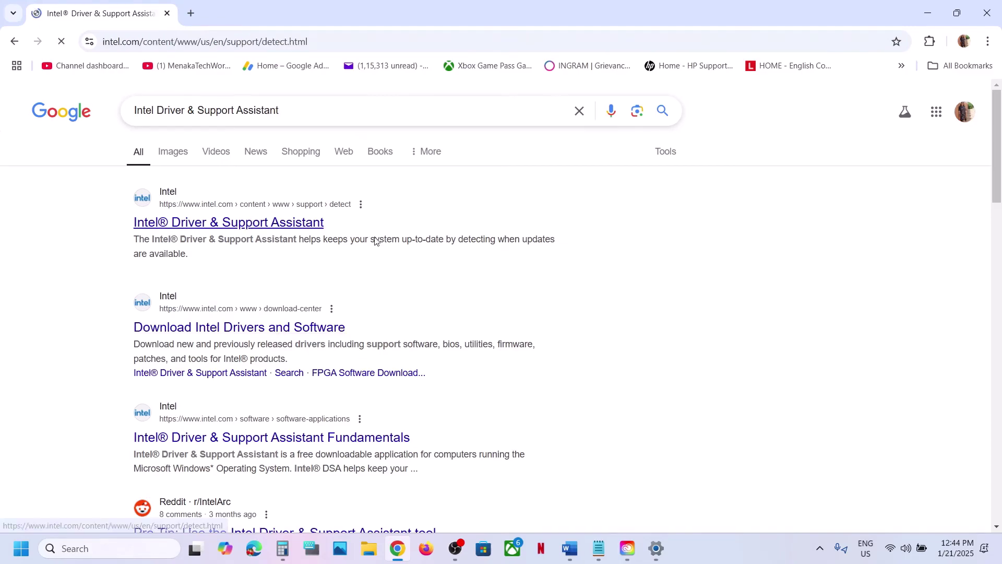
left_click(230, 389)
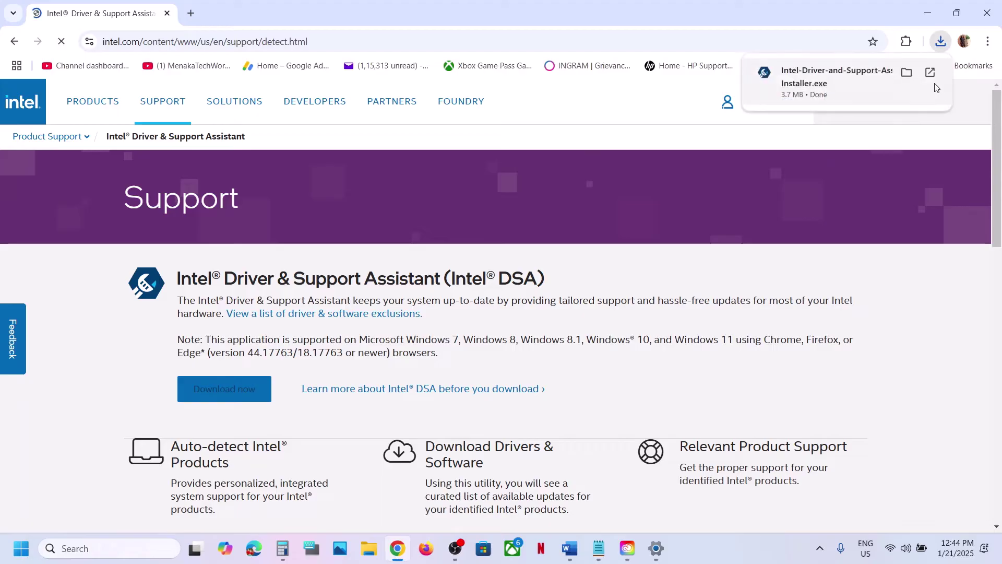
Run the downloaded Intel Driver & Support Assistant installer, accept the license terms, install it and launch the assistant
left_click(850, 78)
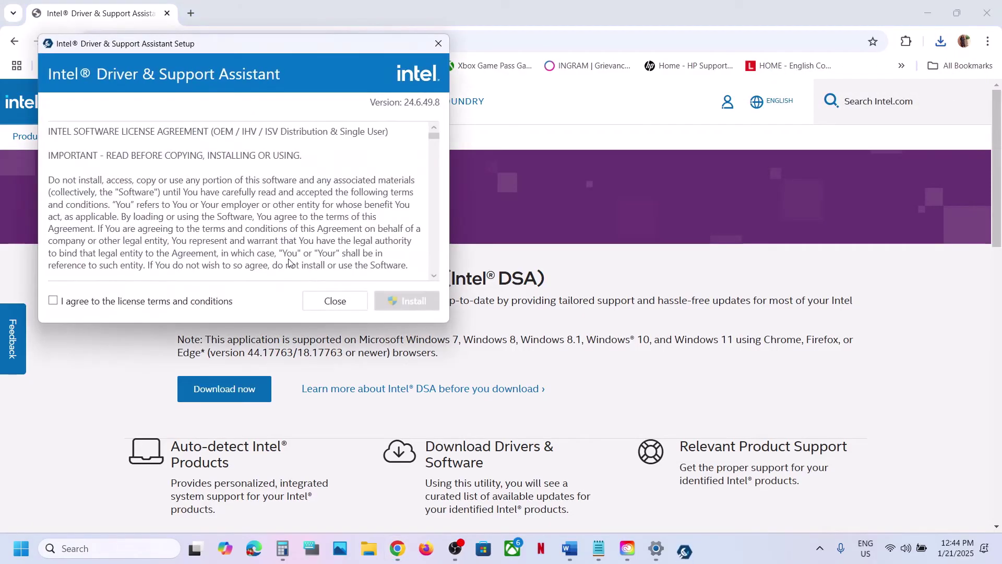
left_click(124, 302)
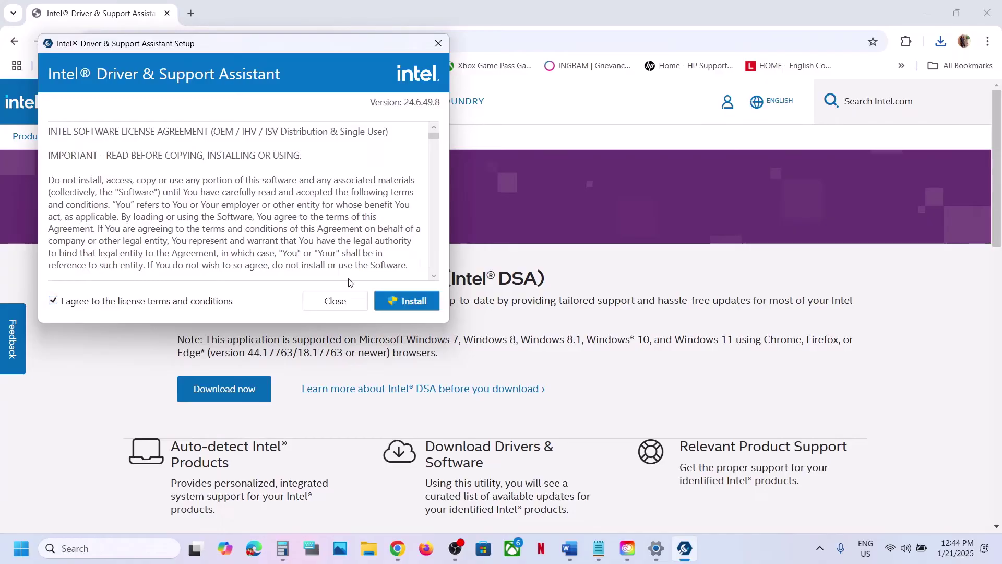
left_click(407, 300)
left_click(436, 396)
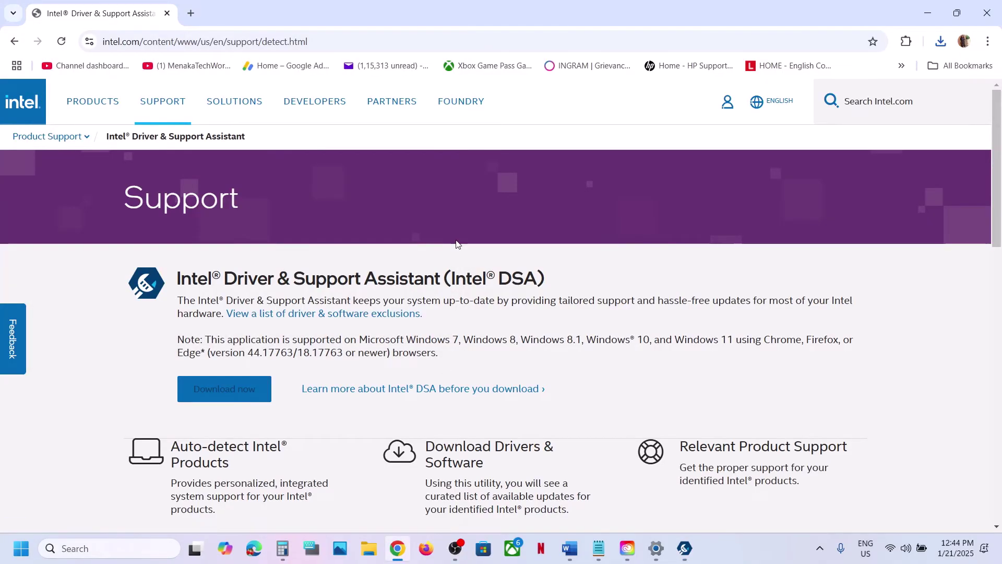
left_click(684, 549)
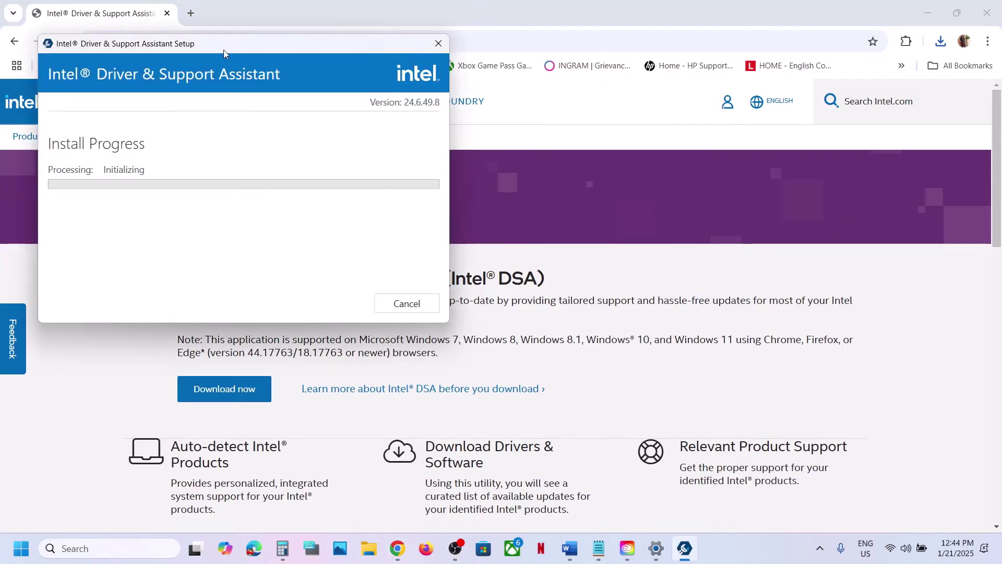
left_click_drag(223, 49, 412, 124)
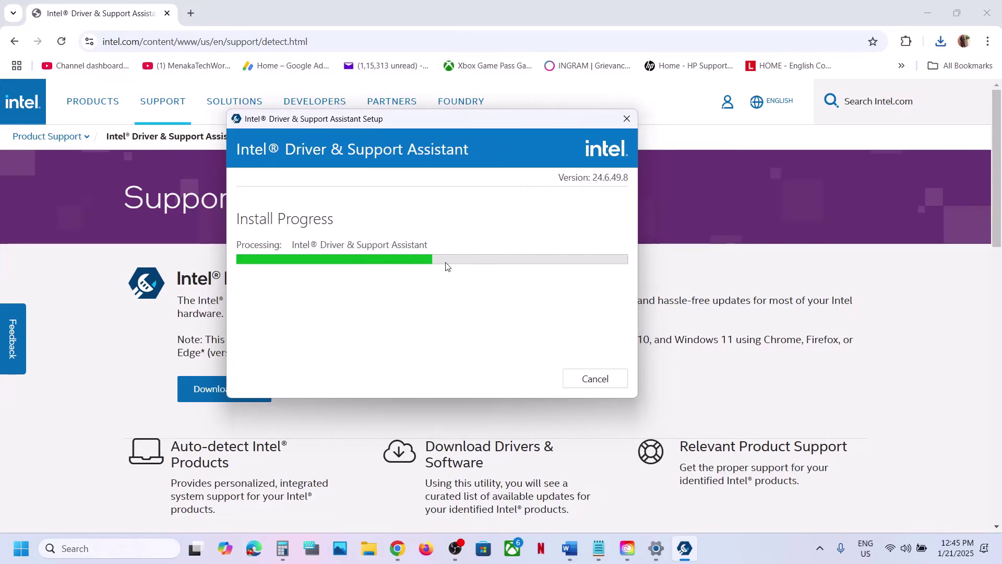
left_click(589, 383)
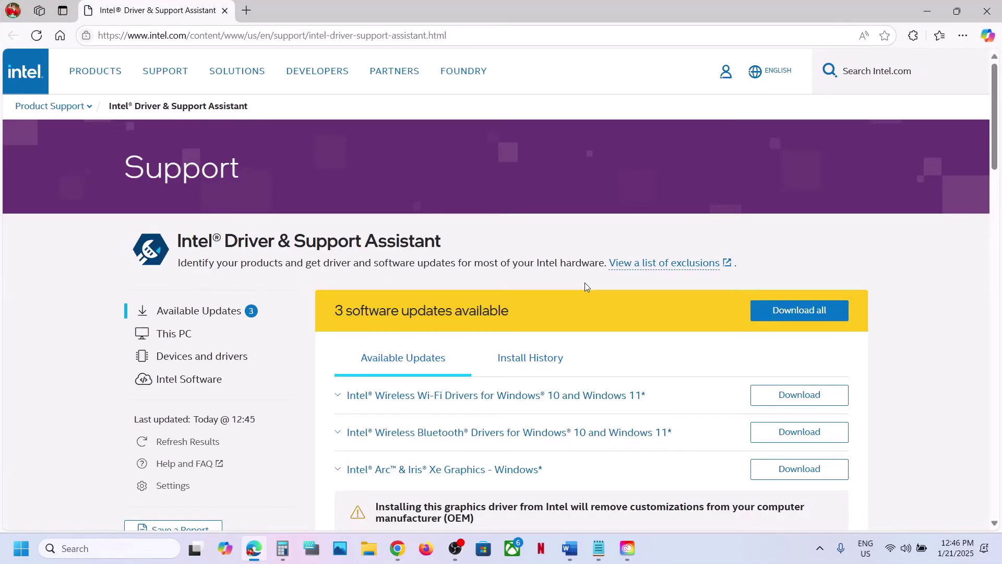
Start downloading all available updates in Intel Driver & Support Assistant, and bring up the Windows power options
scroll(600, 292, "down", 2)
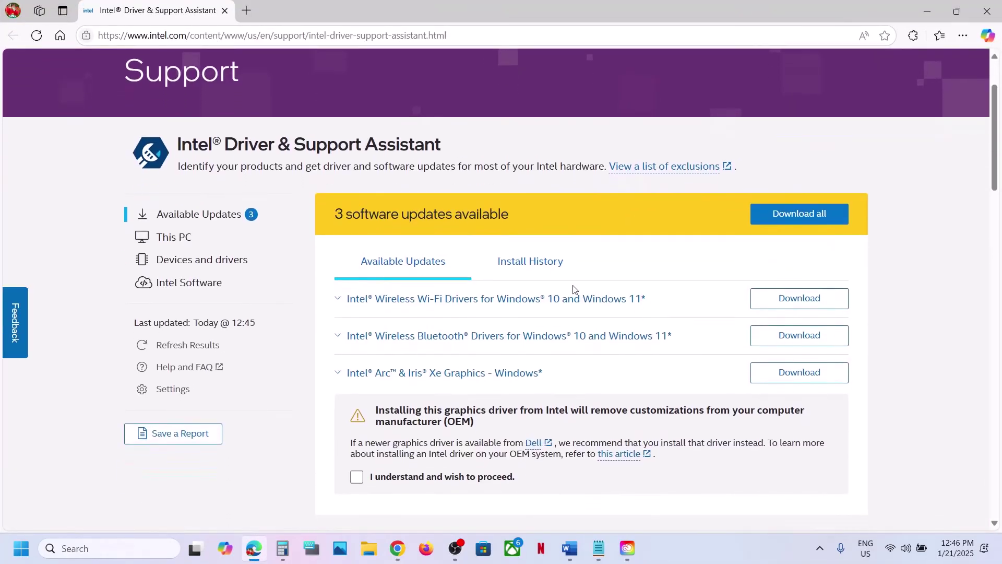
scroll(642, 282, "down", 1)
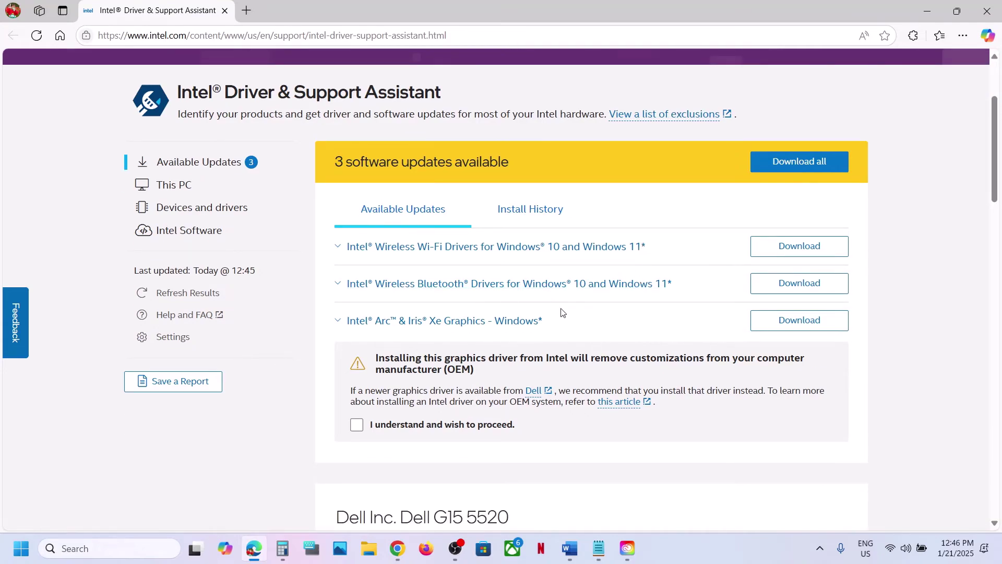
left_click(798, 162)
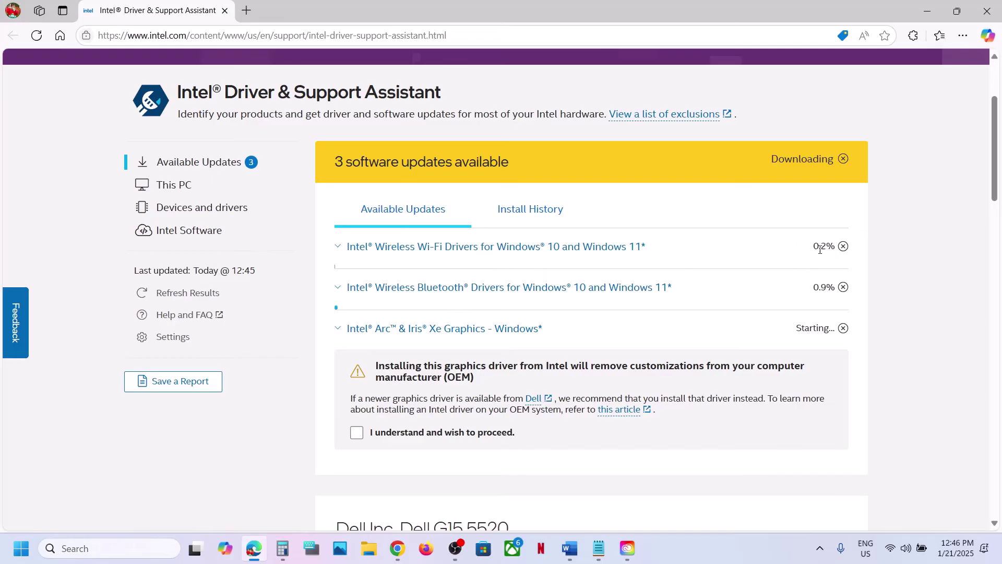
left_click(21, 548)
left_click(379, 502)
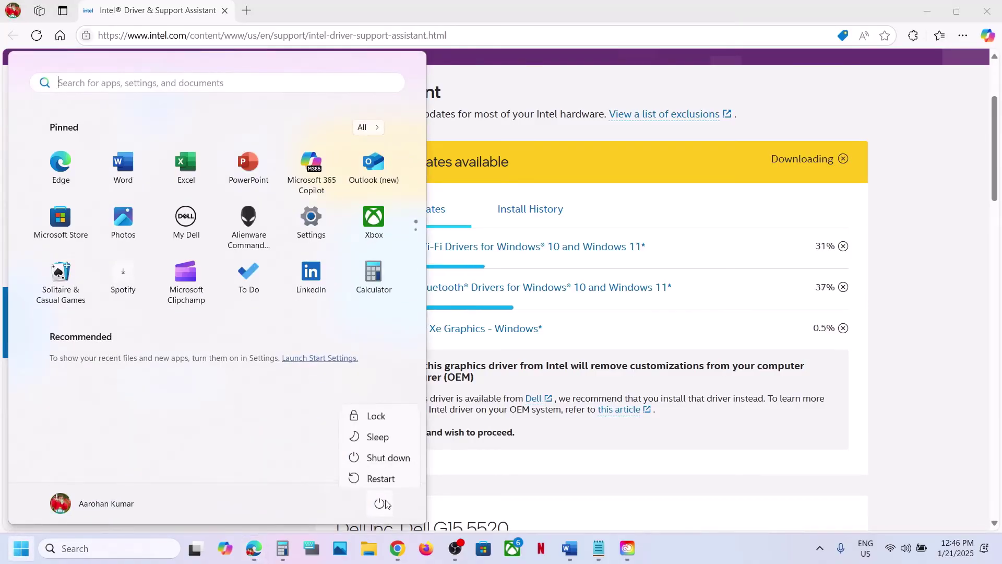
Return to the Word document, select the Step 8 Visual C++ link and open the redistributable page in a new Chrome tab
left_click(579, 543)
scroll(422, 315, "down", 5)
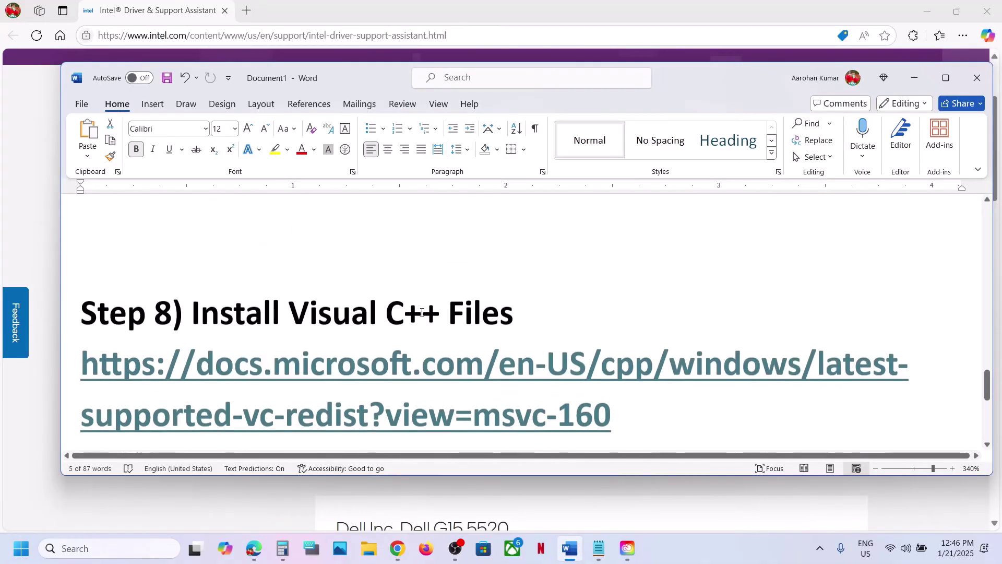
left_click_drag(572, 359, 90, 342)
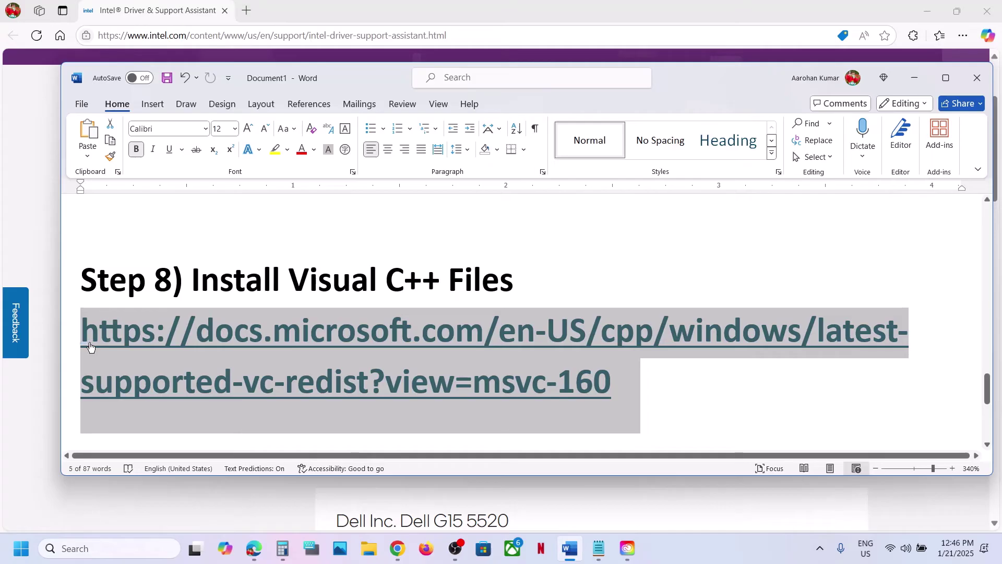
left_click(398, 542)
key("ctrl+t")
type("https://learn.microsoft.com/en-us/cpp/windows/latest-supported-vc-redist?view=msvc-160")
key("Return")
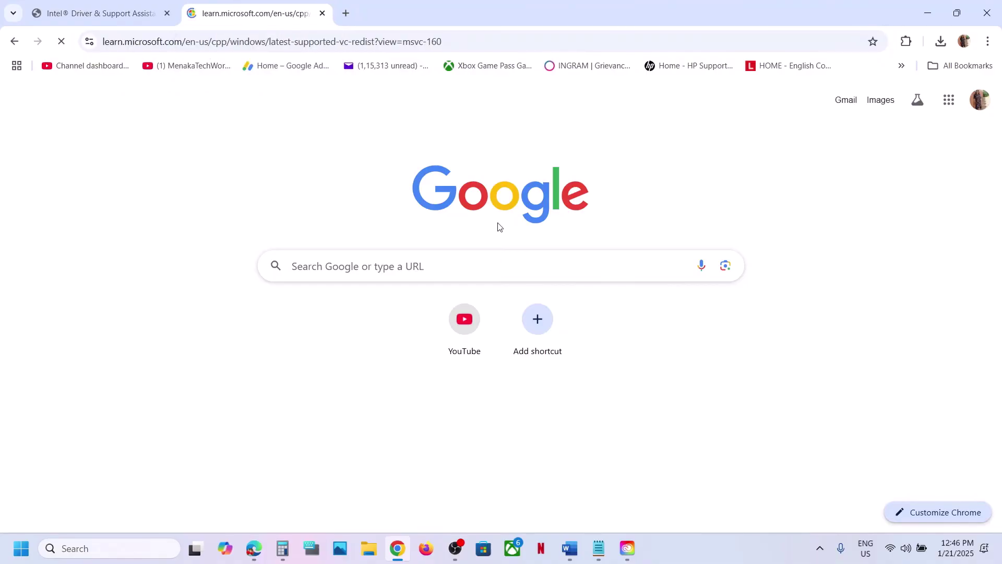
Find the Visual Studio 2015, 2017, 2019 and 2022 redistributables on the Microsoft page and download the X86 and X64 installers
scroll(344, 228, "down", 9)
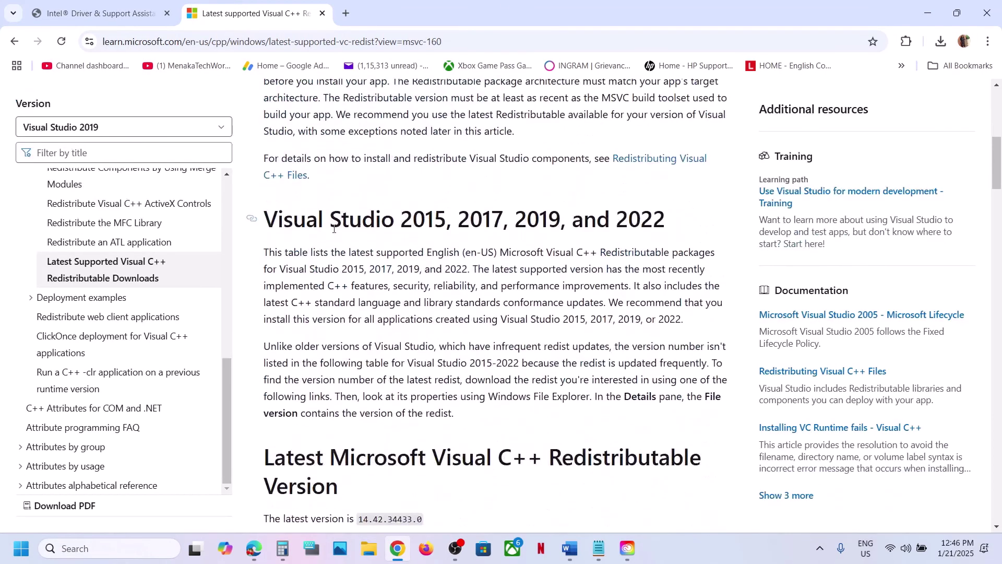
left_click_drag(326, 226, 651, 204)
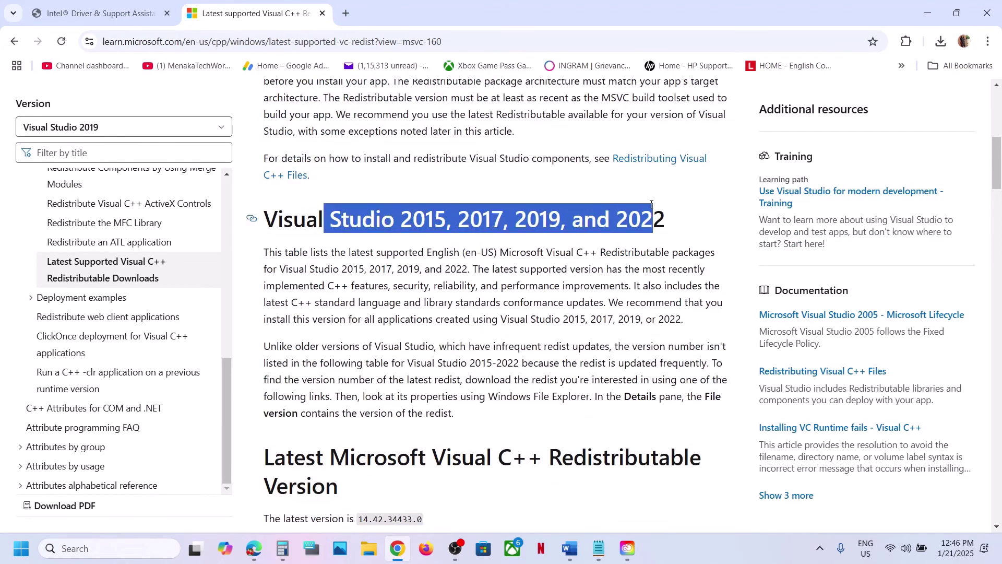
scroll(355, 342, "down", 8)
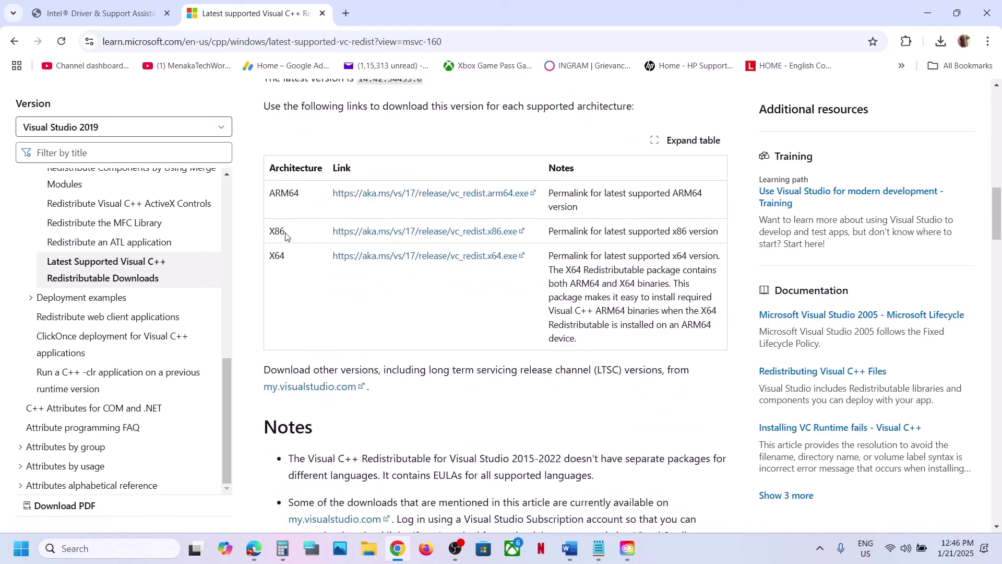
double_click(280, 231)
double_click(281, 251)
double_click(277, 231)
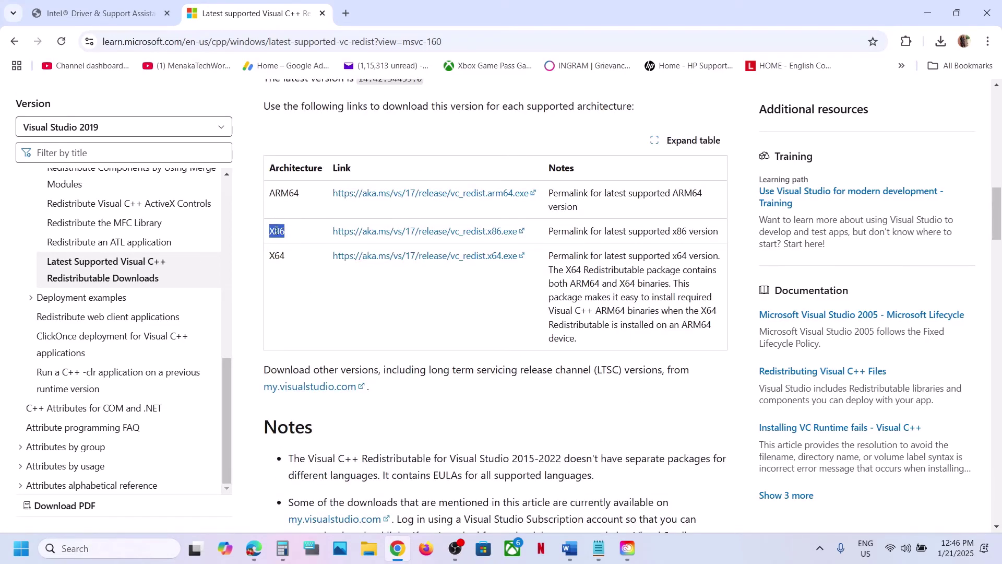
left_click(405, 231)
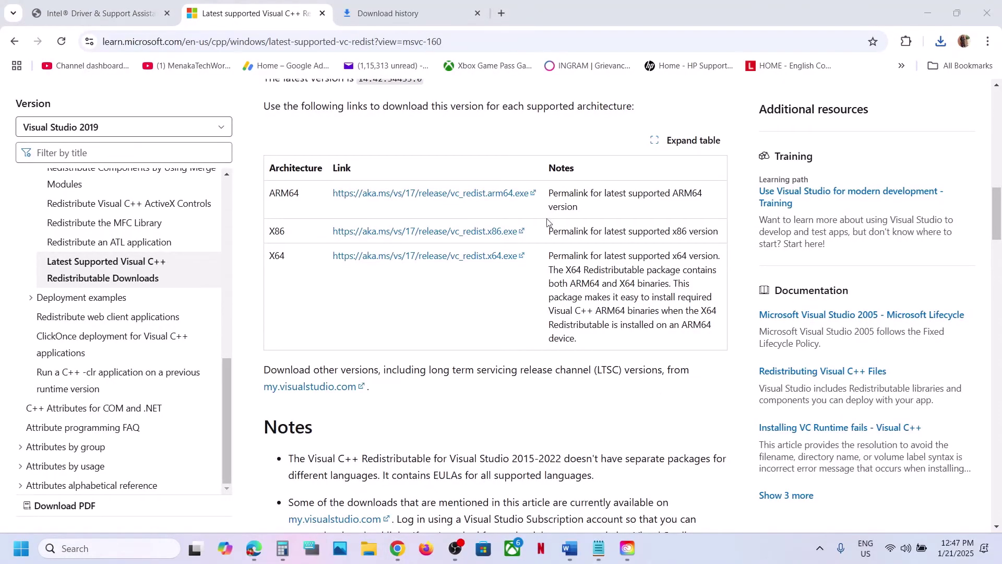
Run the downloaded VC_redist.x86 (1).exe installer and start repairing the Visual C++ 2015-2022 Redistributable (x86)
left_click(941, 42)
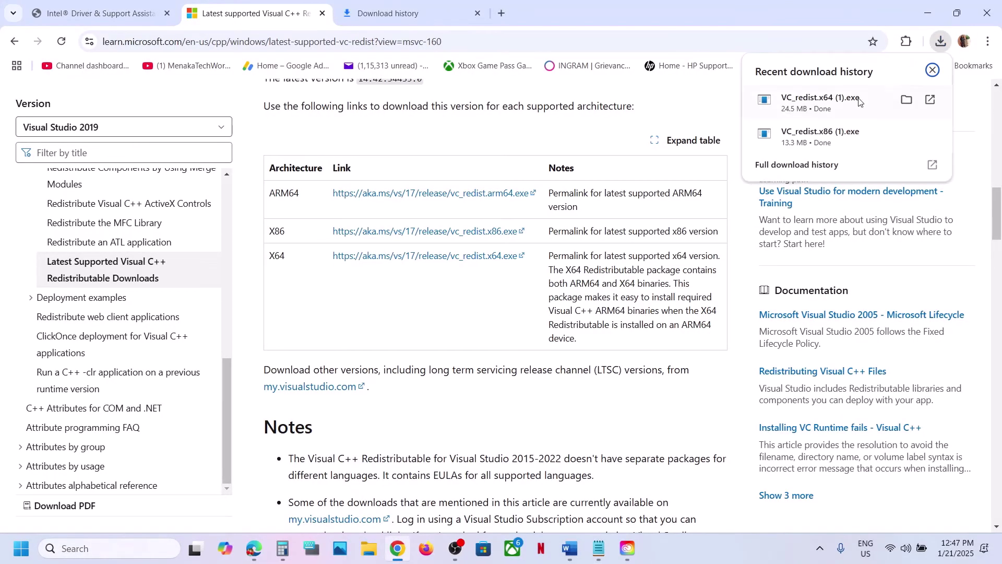
left_click(823, 136)
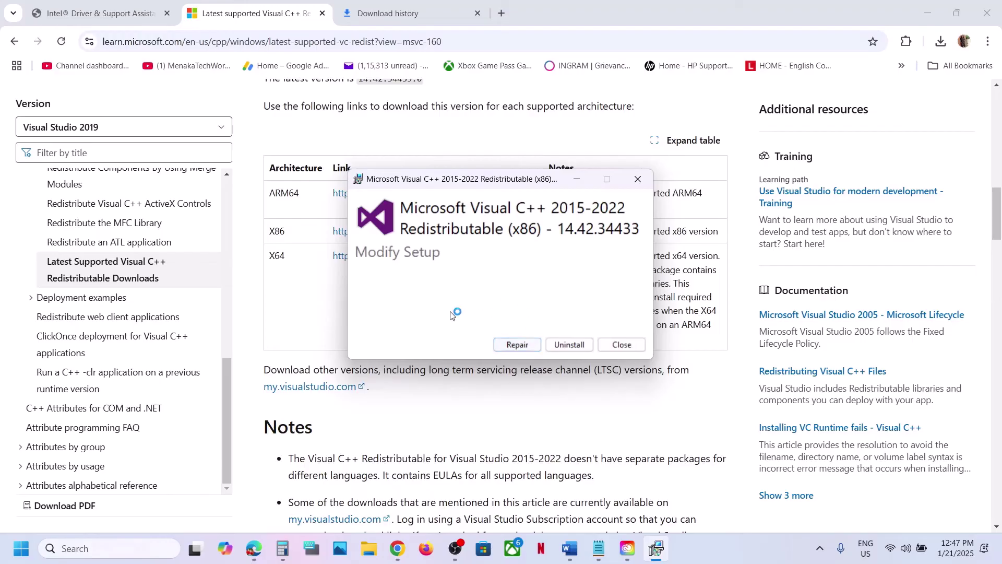
left_click(510, 346)
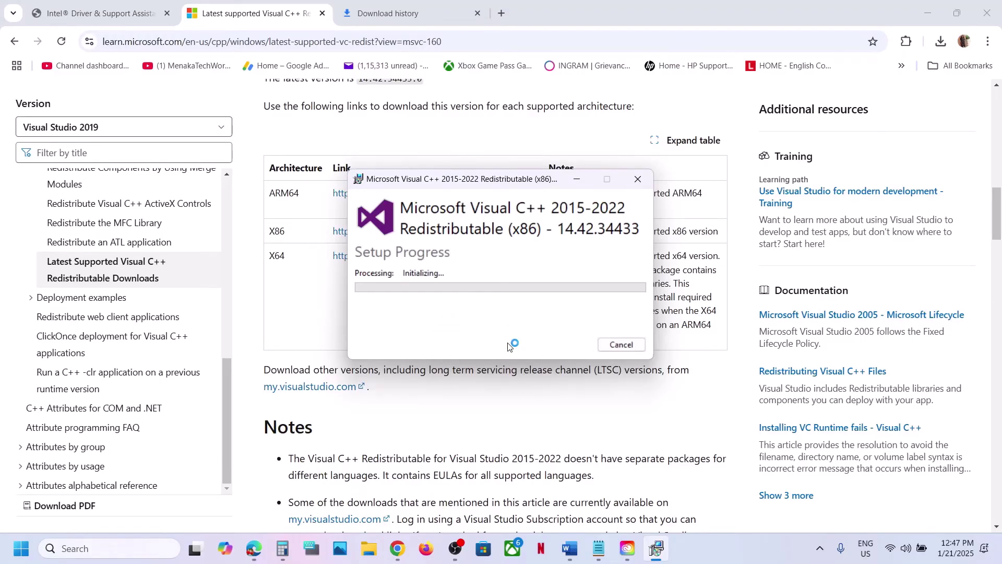
left_click(431, 389)
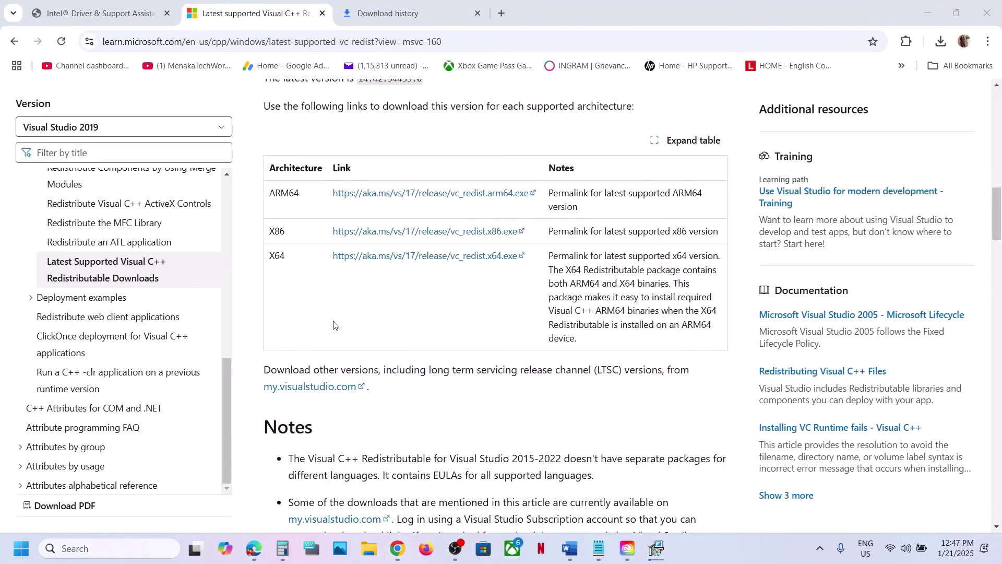
Run the downloaded VC_redist.x64 (1).exe installer and repair the Visual C++ 2015-2022 Redistributable (x64)
double_click(277, 256)
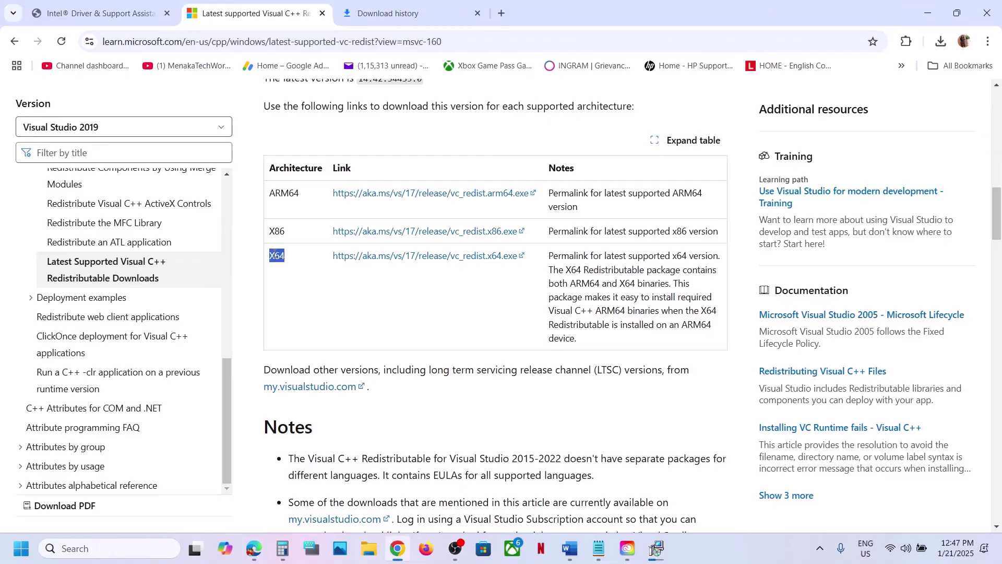
left_click(941, 42)
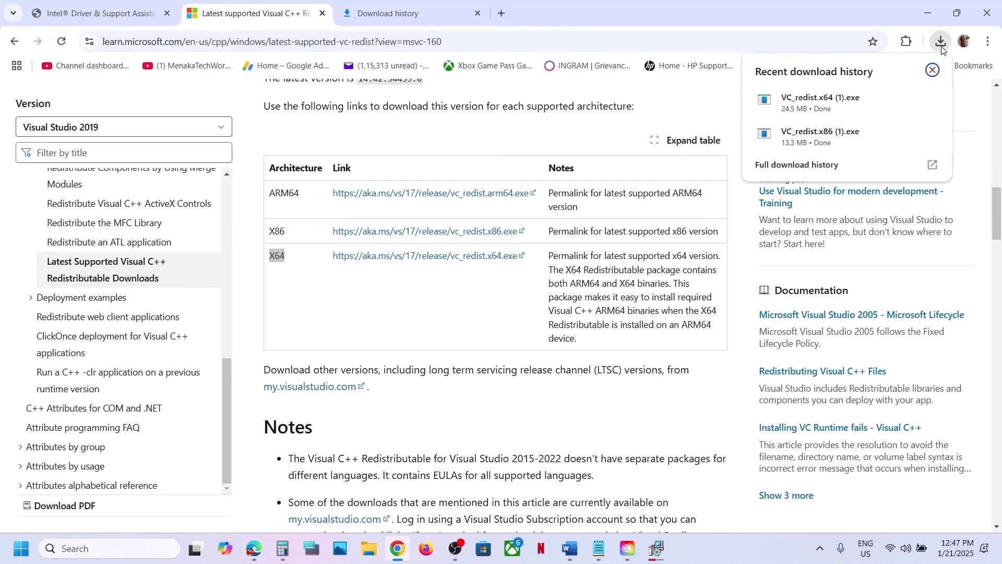
left_click(835, 103)
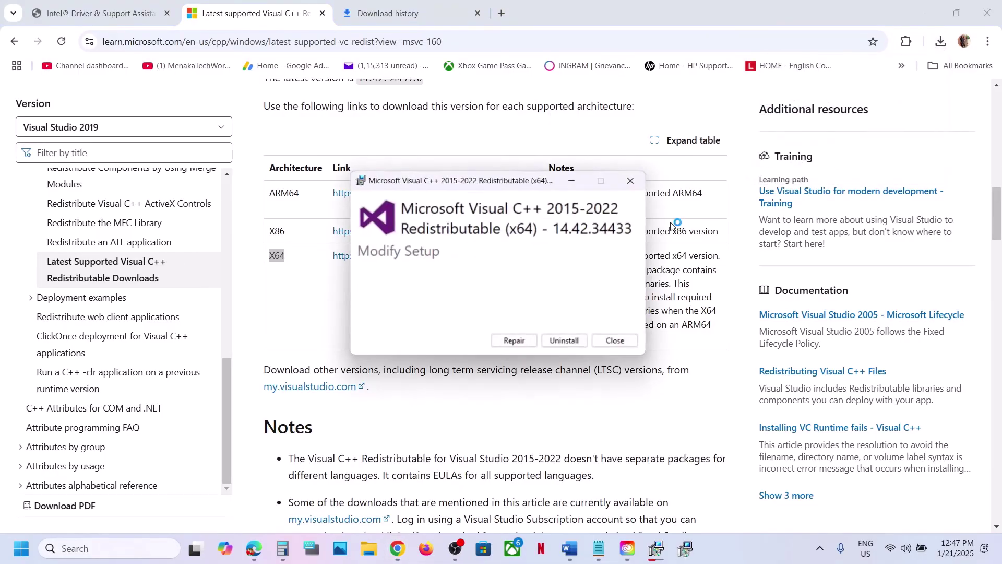
left_click(513, 345)
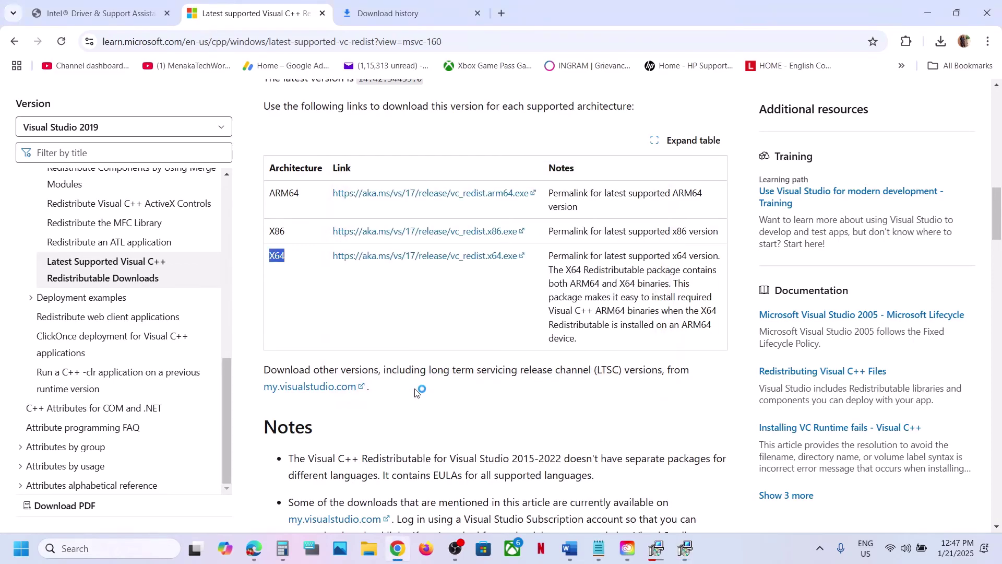
Bring both Visual C++ setup windows to the front and place them side by side to check their progress
left_click(657, 548)
left_click(685, 547)
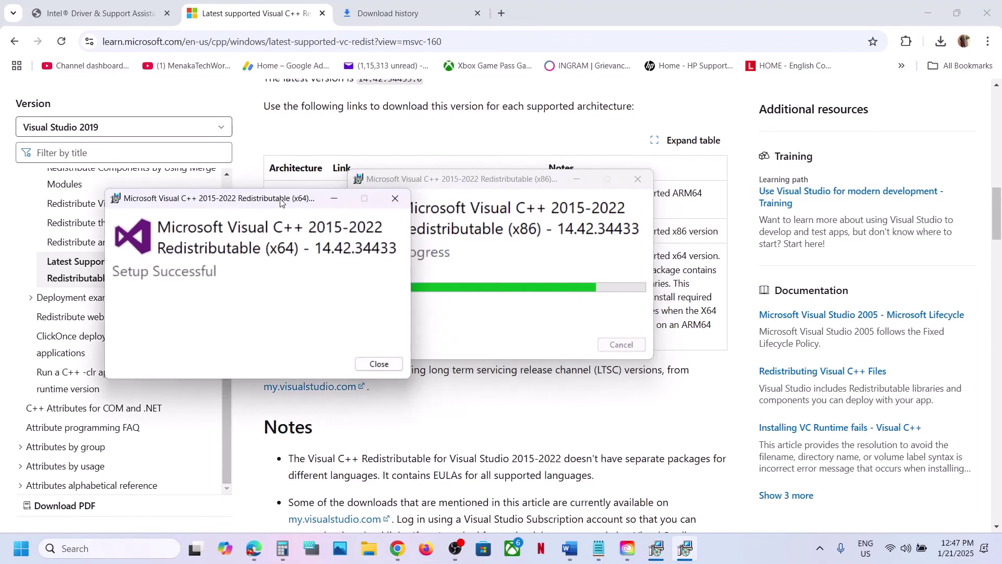
left_click_drag(474, 186, 634, 225)
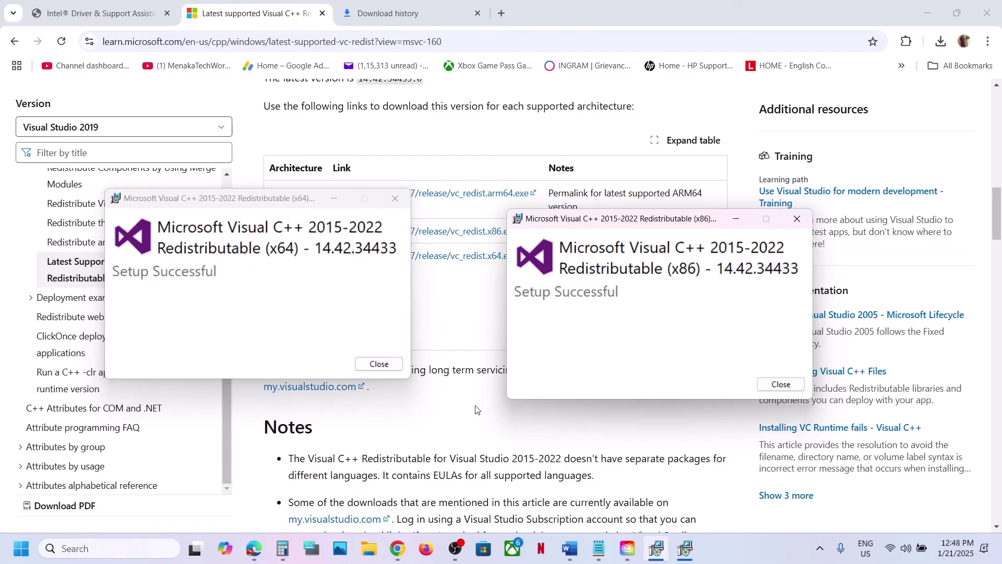
Bring up the Restart choice in the Windows power options, and dismiss it without restarting
left_click(21, 548)
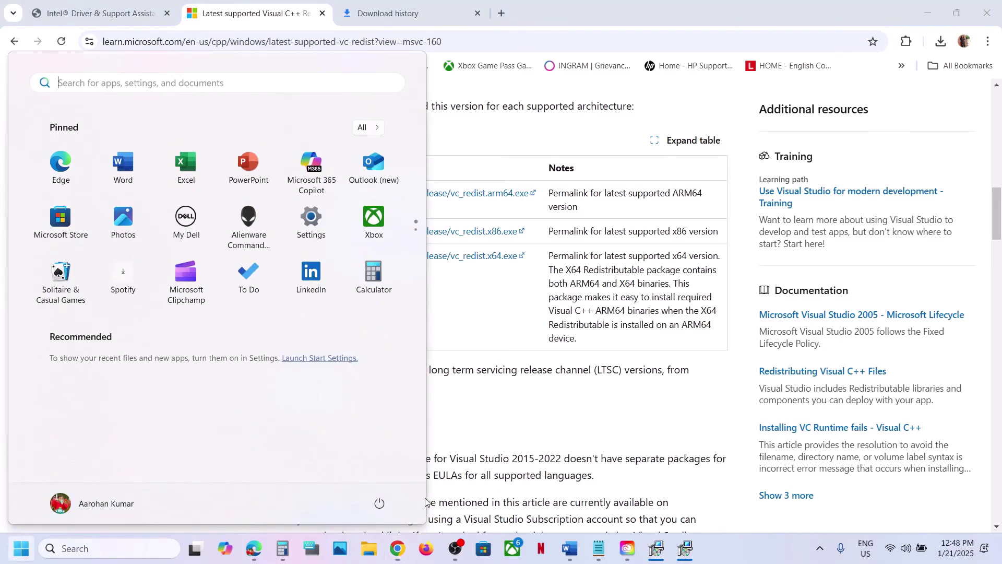
left_click(379, 503)
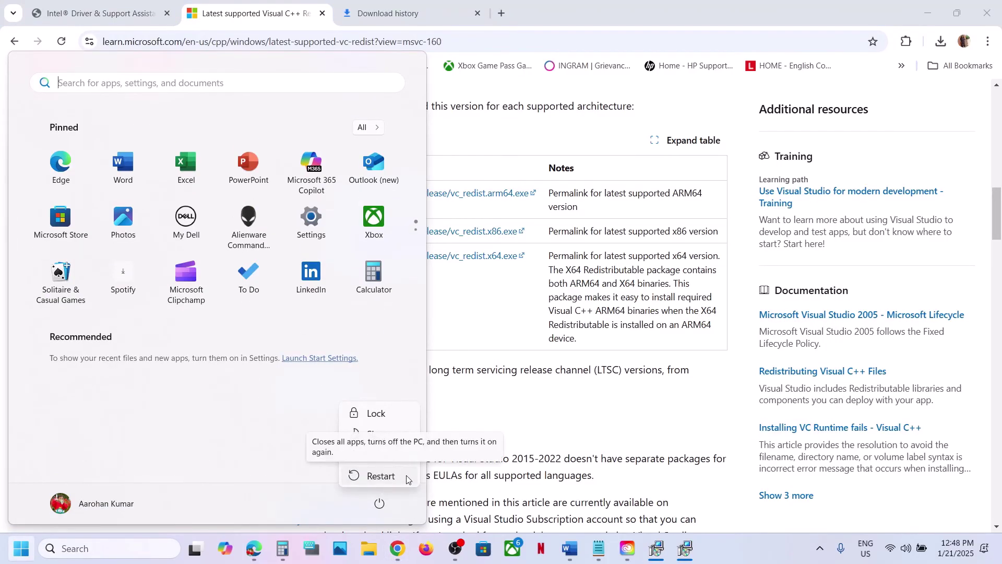
left_click(584, 418)
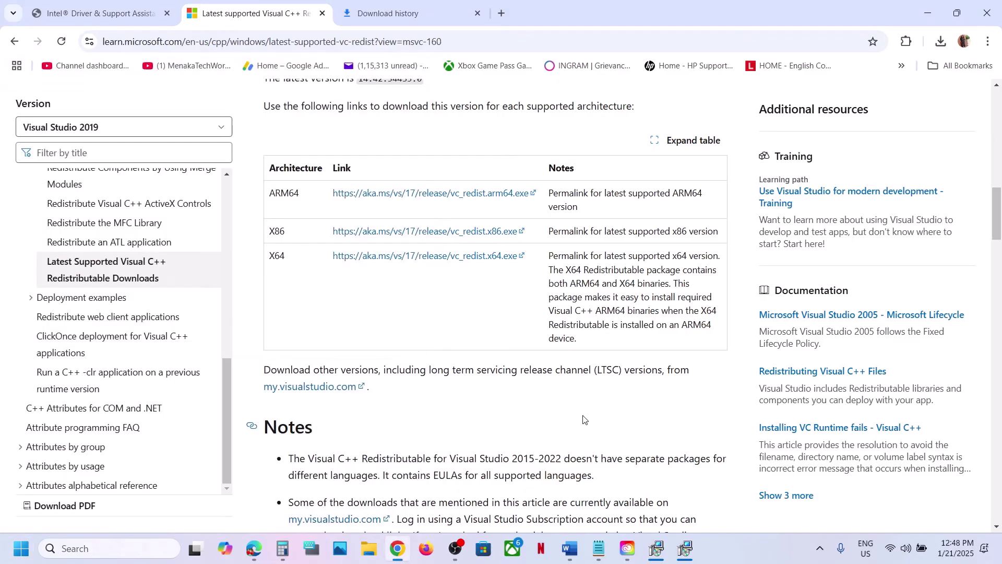
Return to the Word document and select the Step 9 text "Try Older Version"
left_click(570, 548)
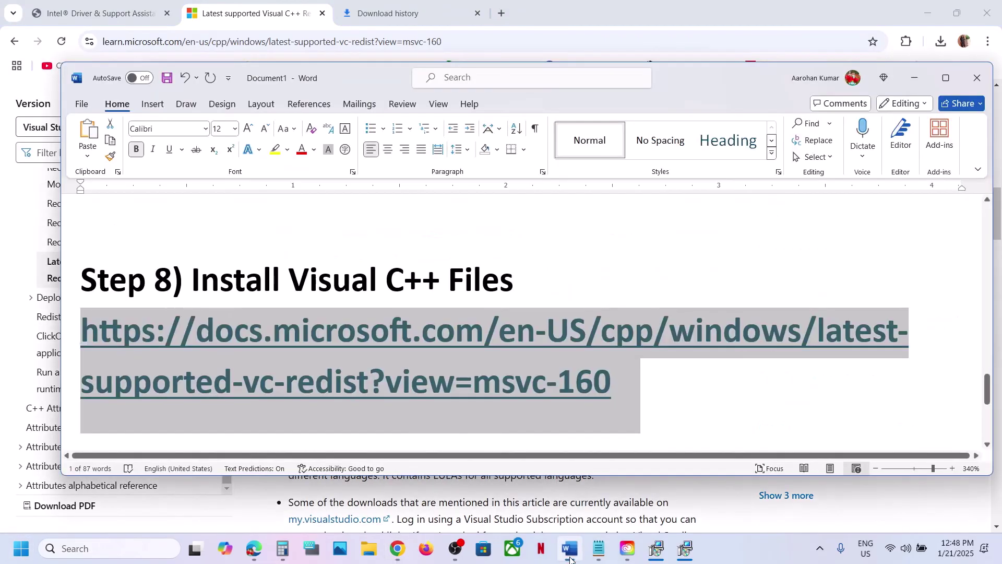
scroll(440, 359, "down", 4)
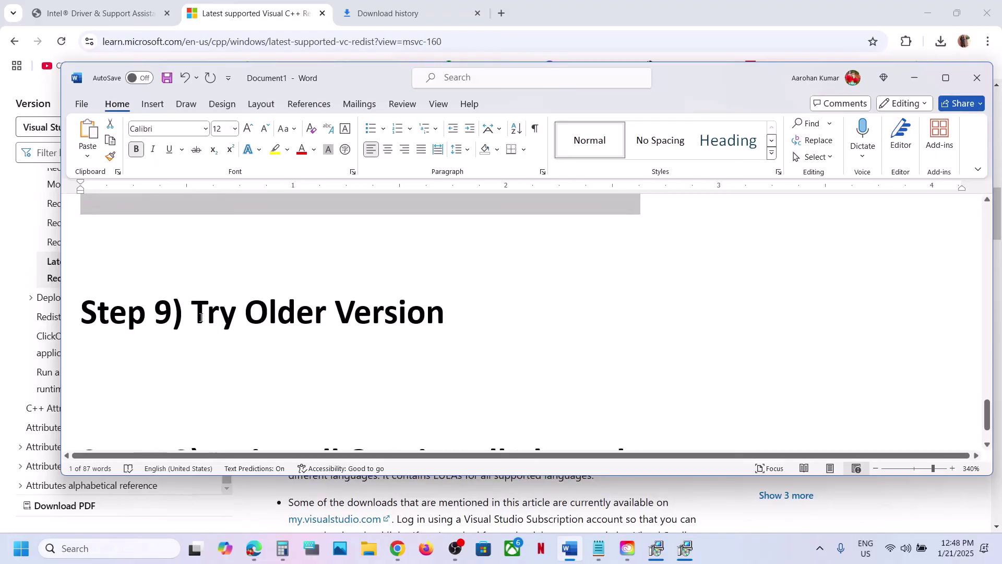
left_click_drag(200, 317, 463, 311)
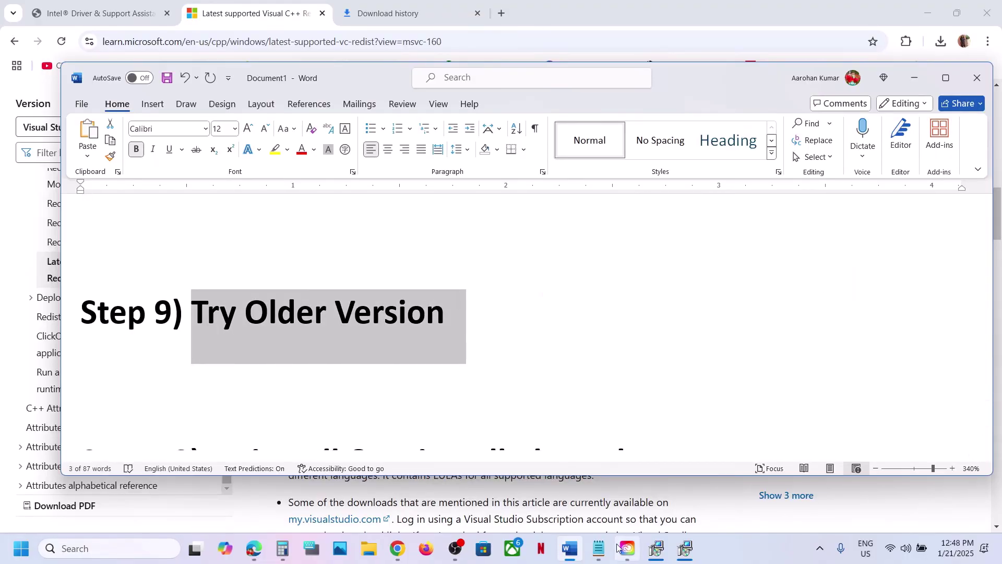
Switch to Creative Cloud Desktop and open the list of other Photoshop versions available to install
left_click(626, 550)
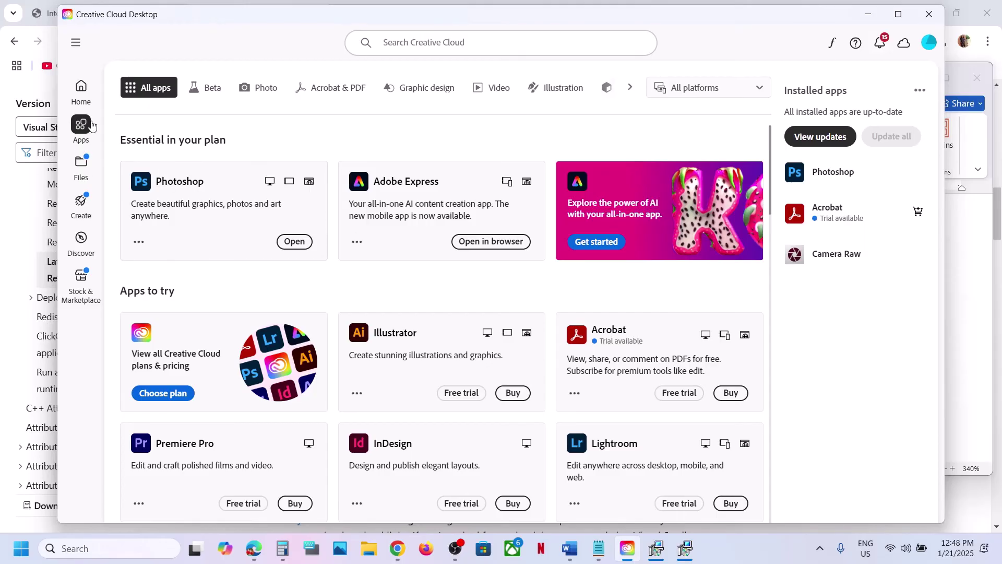
left_click(139, 241)
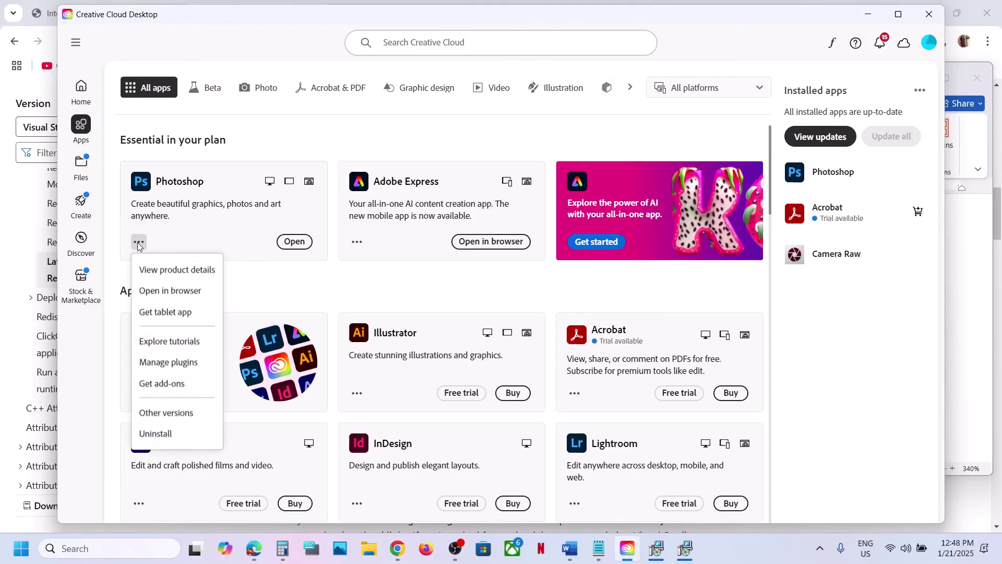
left_click(171, 417)
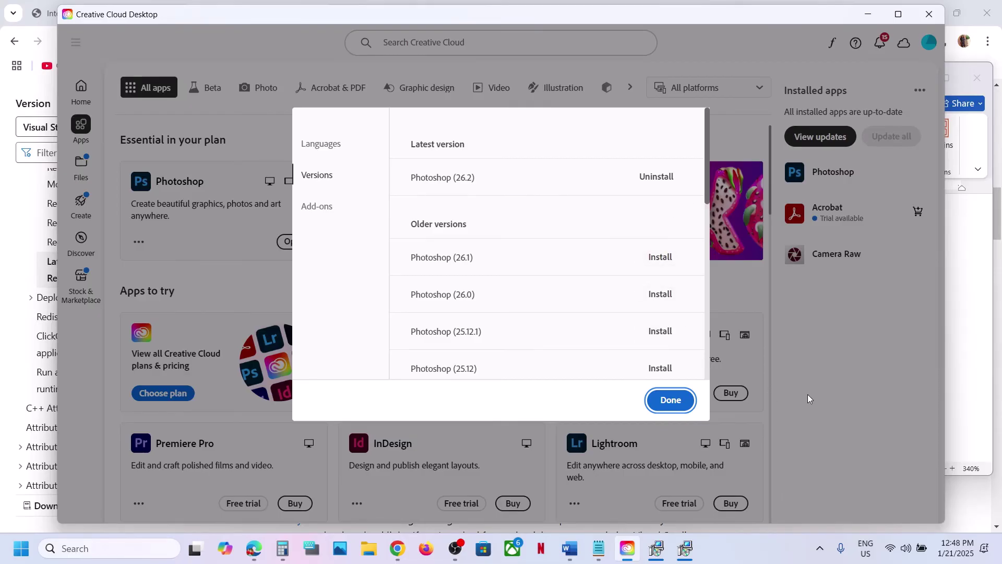
Select the Step 10 text "Uninstall & Reinstall Photoshop" in the Word document, and minimize Word
left_click(569, 548)
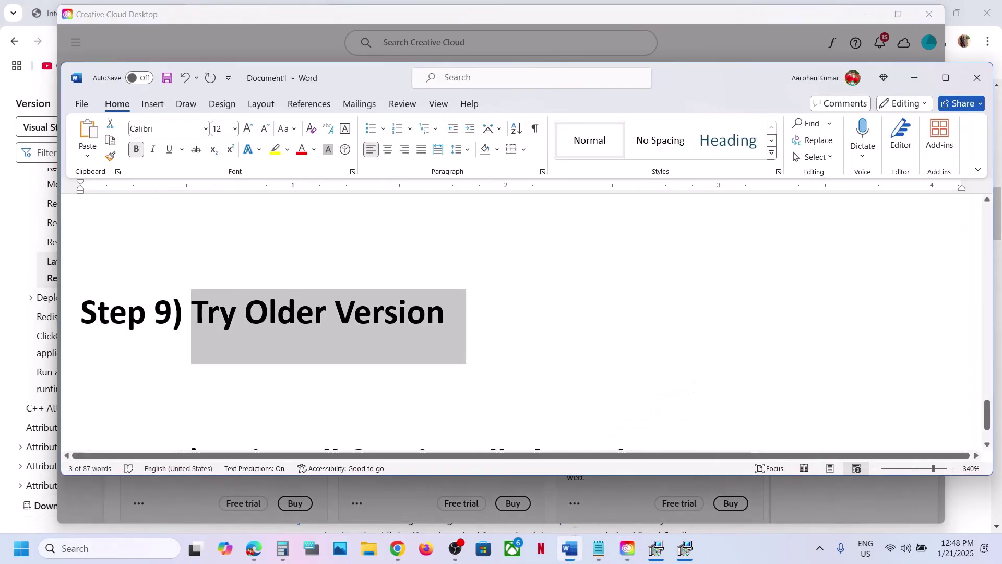
scroll(405, 342, "down", 2)
left_click_drag(214, 390, 674, 391)
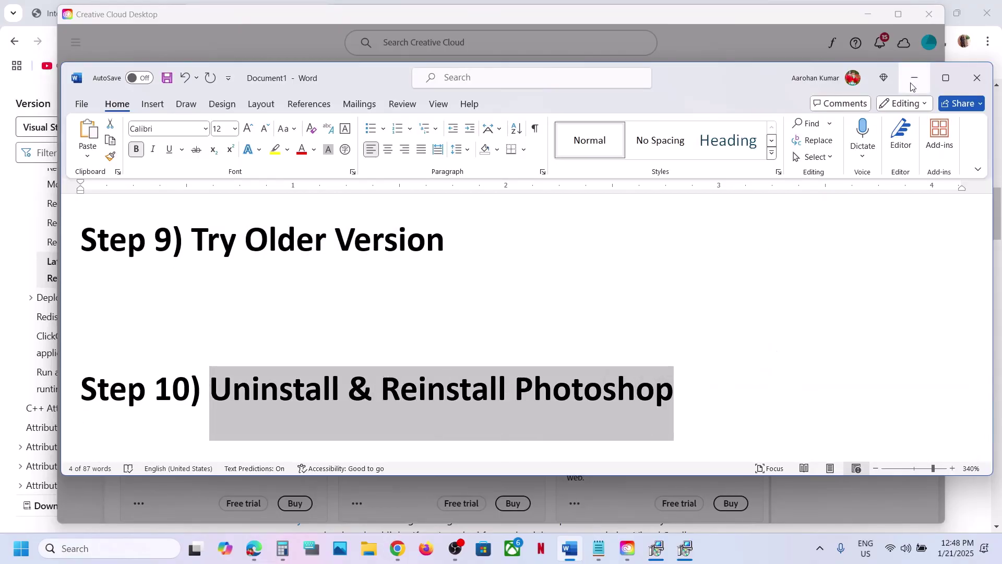
left_click(911, 84)
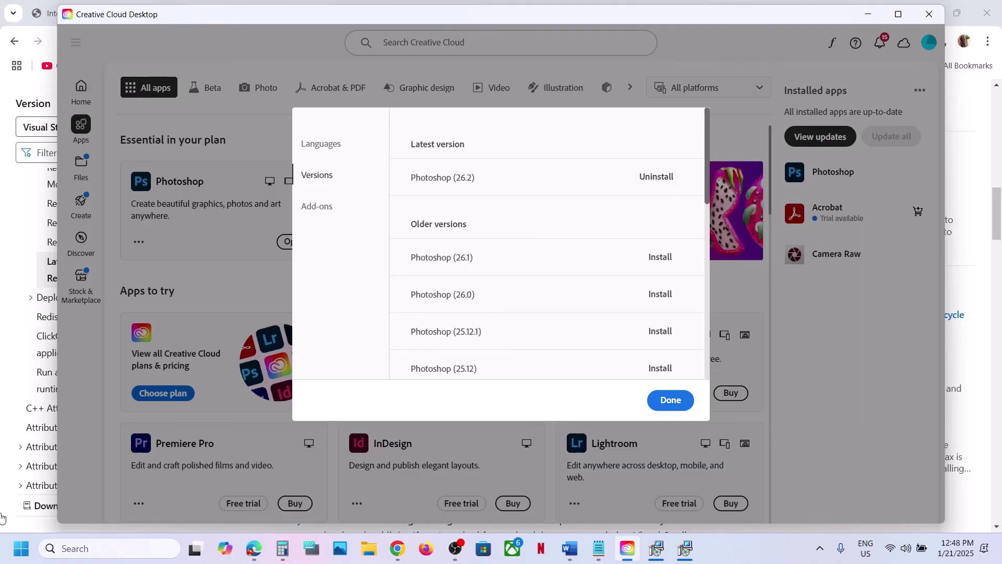
Bring up the Windows power options, dismiss them, and close the Photoshop versions dialog in Creative Cloud Desktop
left_click(18, 557)
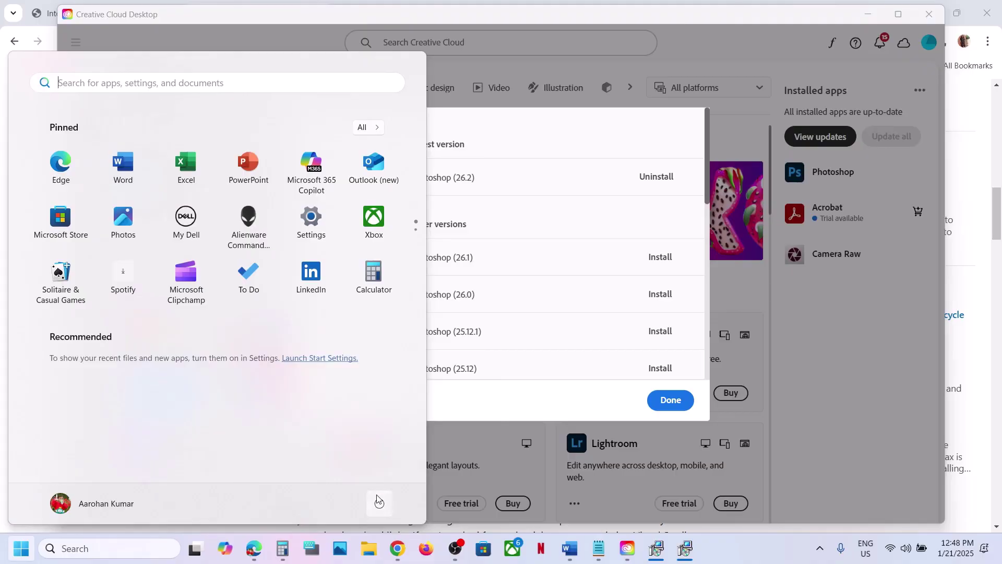
left_click(380, 503)
key("Escape")
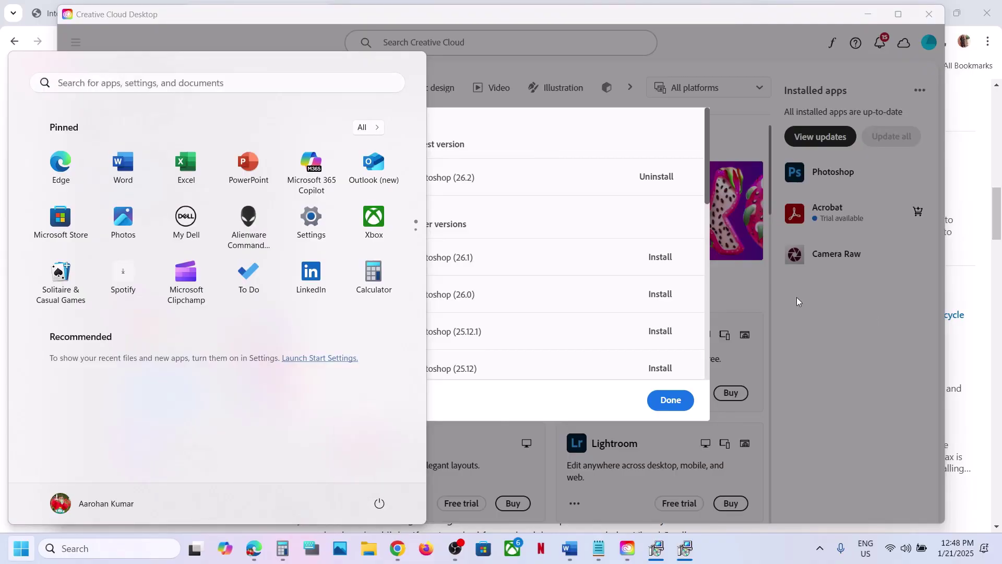
left_click(749, 101)
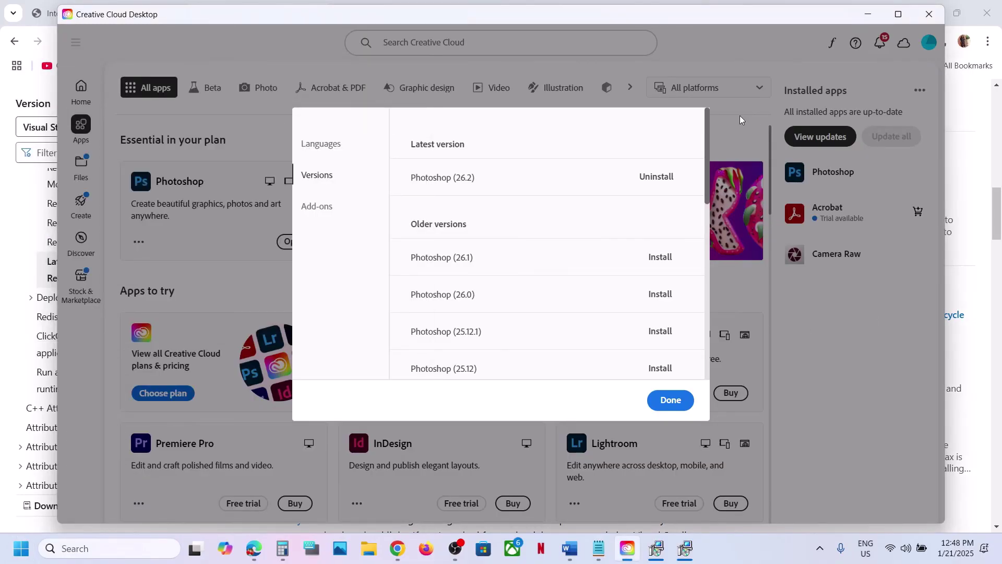
left_click(740, 116)
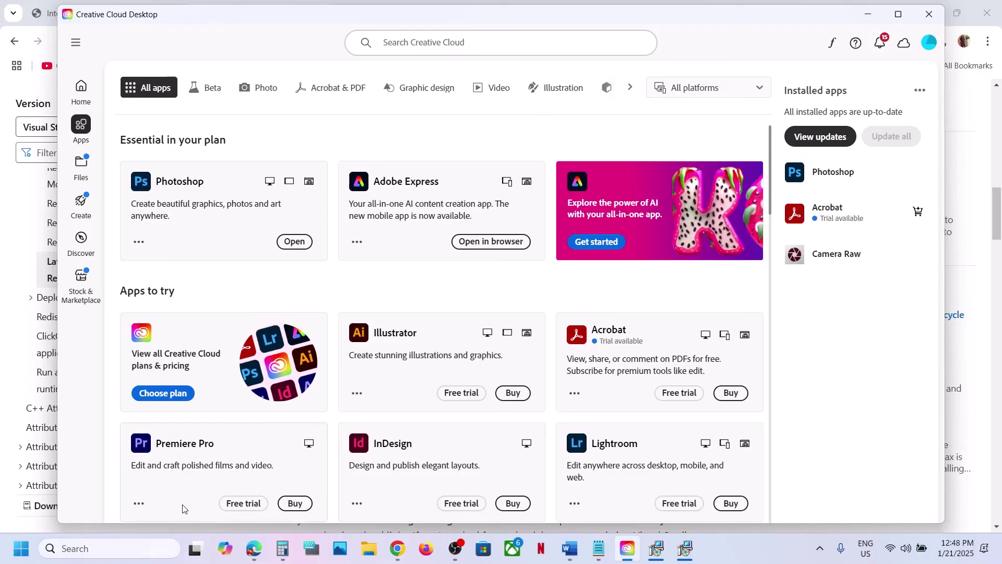
Search Windows for "adobe photo" and launch Adobe Photoshop 2025
left_click(121, 545)
type("a")
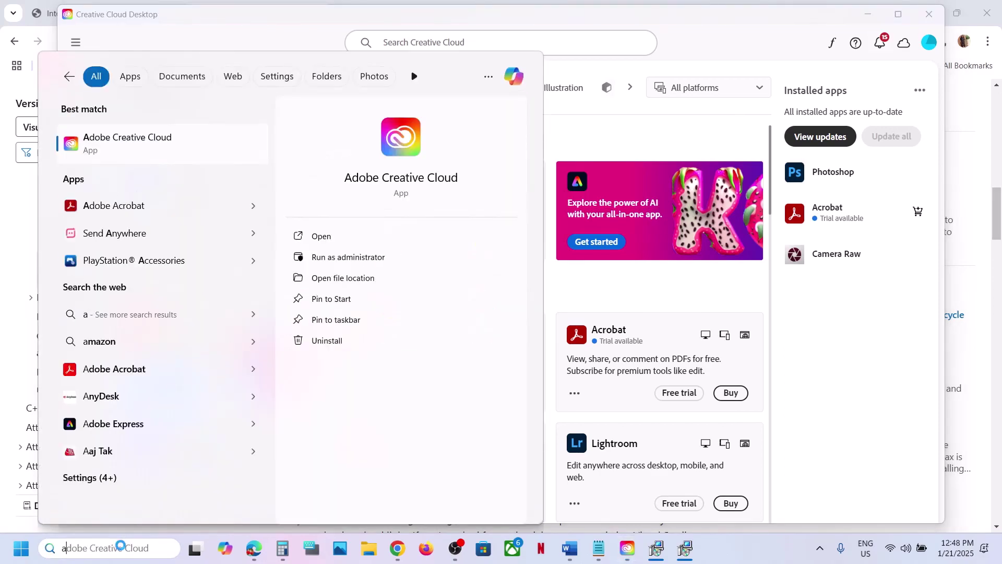
type("dobe photo")
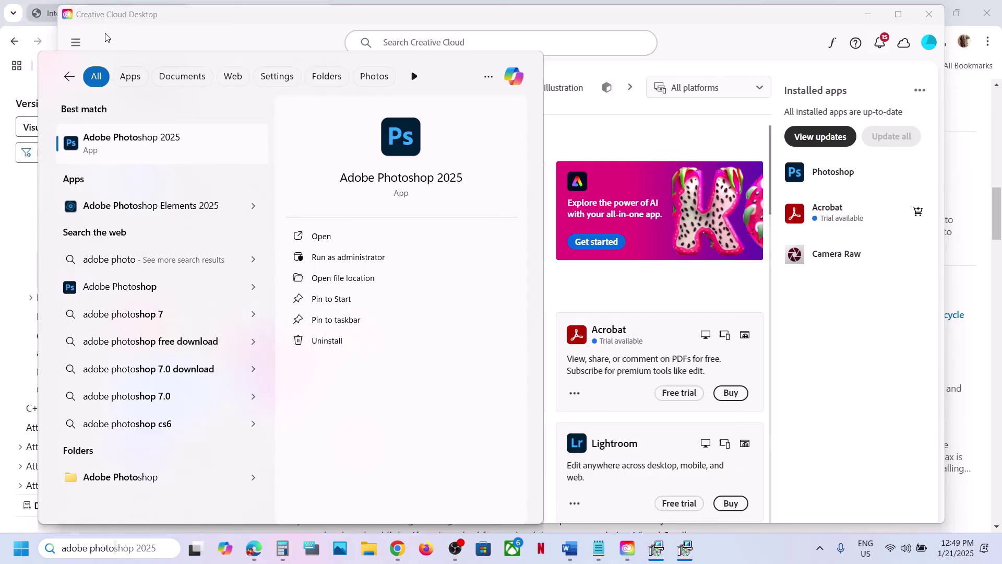
left_click(146, 158)
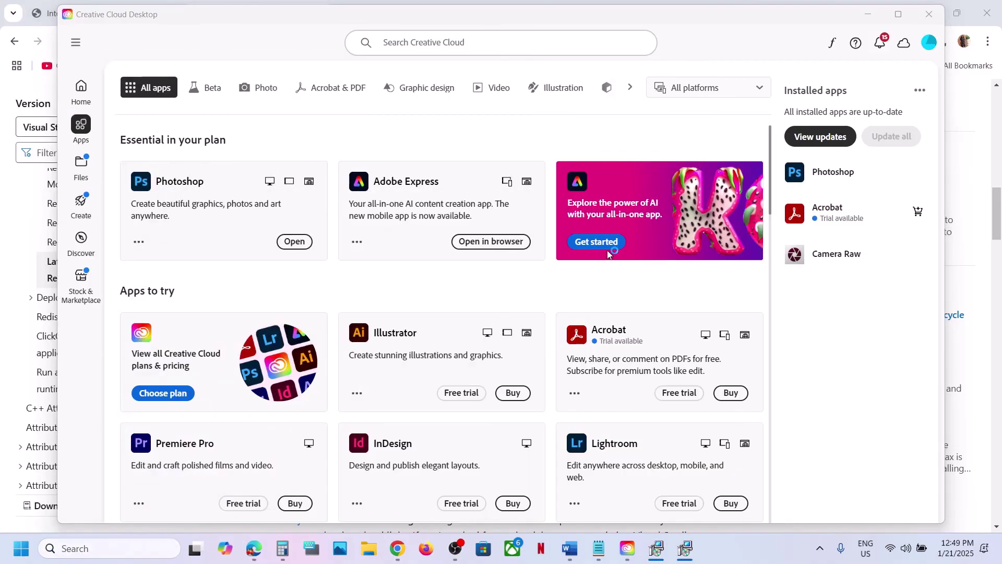